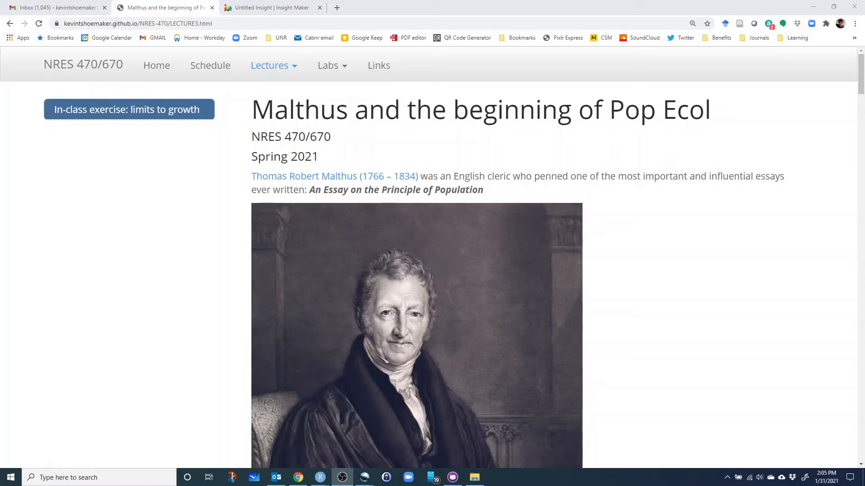
pyautogui.scroll(-10, 325, 231)
pyautogui.scroll(-4, 368, 439)
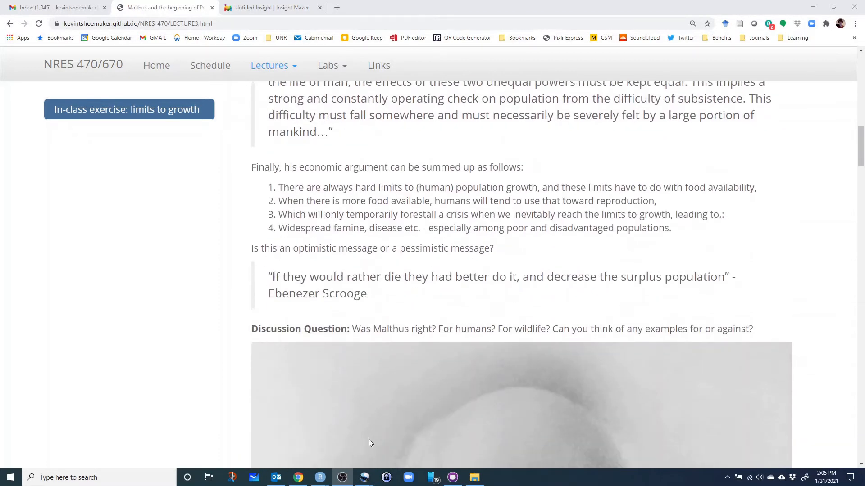
pyautogui.scroll(15, 415, 315)
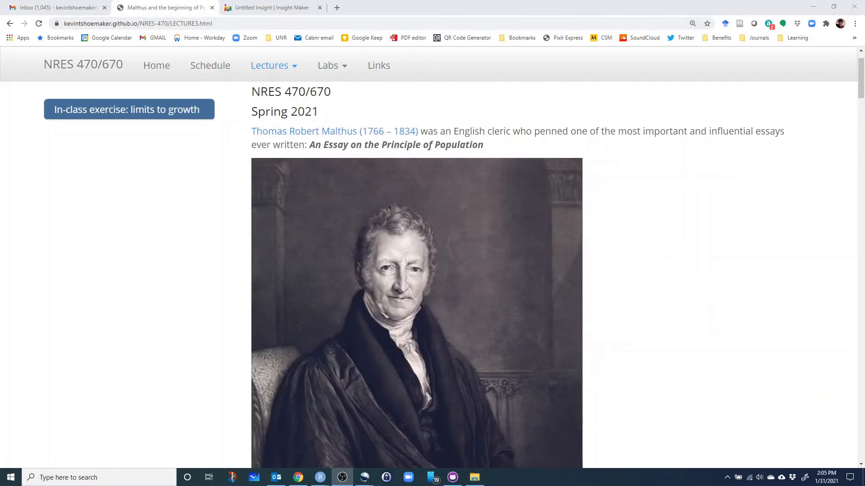
# Switch to Insight Maker, add a stock named "Human population" near the middle of the canvas, and enlarge it to fit its name
pyautogui.click(271, 7)
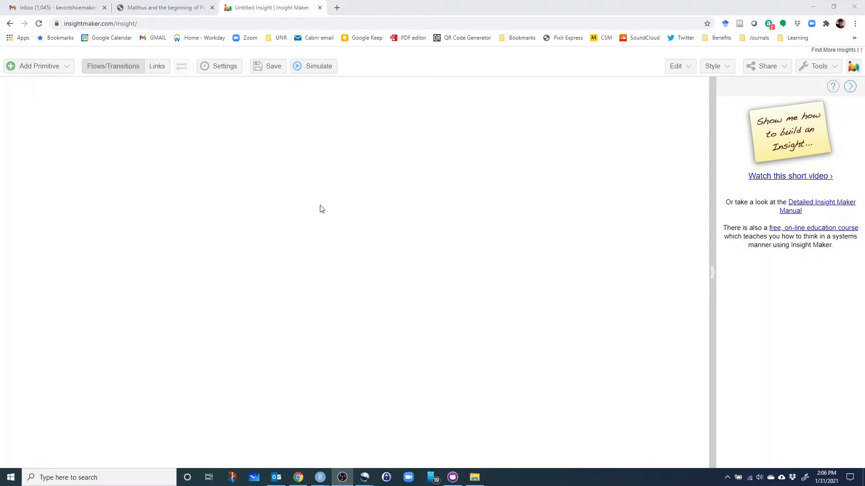
pyautogui.rightClick(345, 222)
pyautogui.click(377, 229)
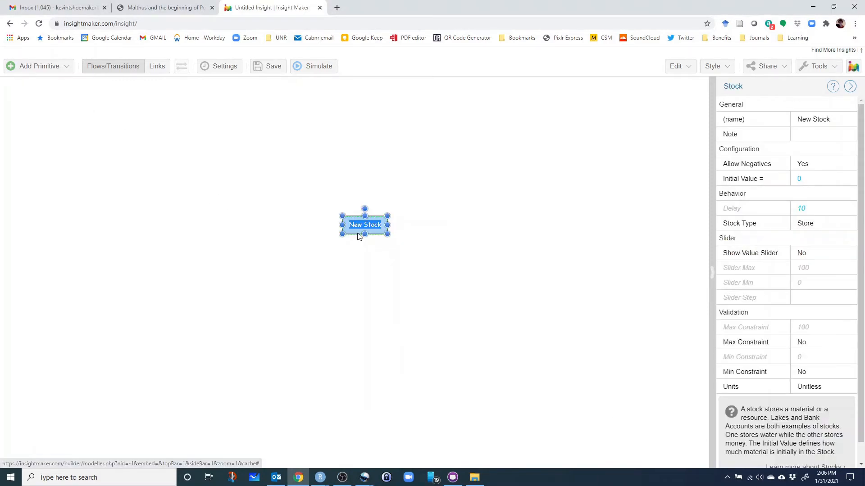
pyautogui.write('Human population')
pyautogui.moveTo(386, 236); pyautogui.dragTo(396, 247)
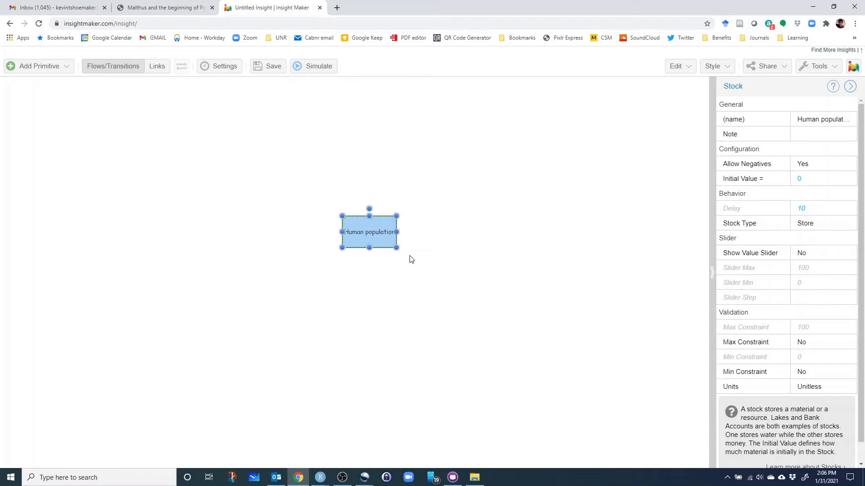
# Add a flow named "Births" that runs from empty canvas into the Human population stock
pyautogui.moveTo(369, 235)
pyautogui.moveTo(369, 232); pyautogui.dragTo(231, 234)
pyautogui.click(181, 67)
pyautogui.click(804, 120)
pyautogui.write('Births')
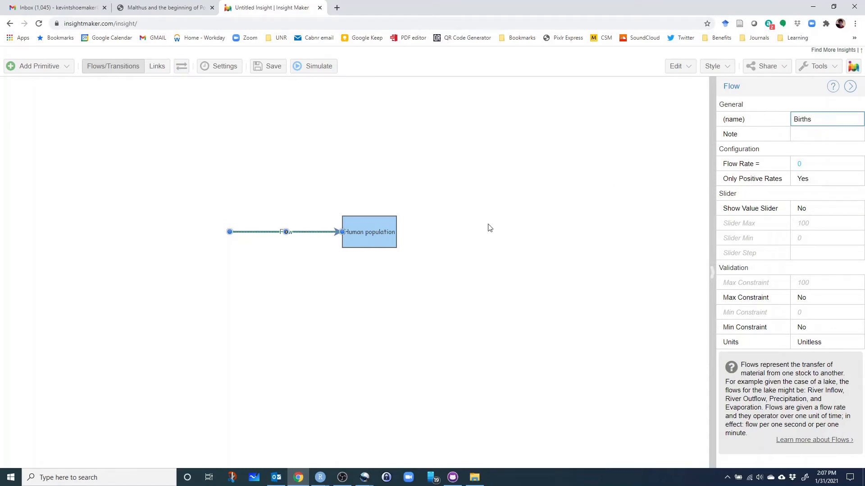
# Add a flow named "Deaths" that runs out of the Human population stock into empty canvas
pyautogui.click(367, 238)
pyautogui.moveTo(367, 235); pyautogui.dragTo(495, 232)
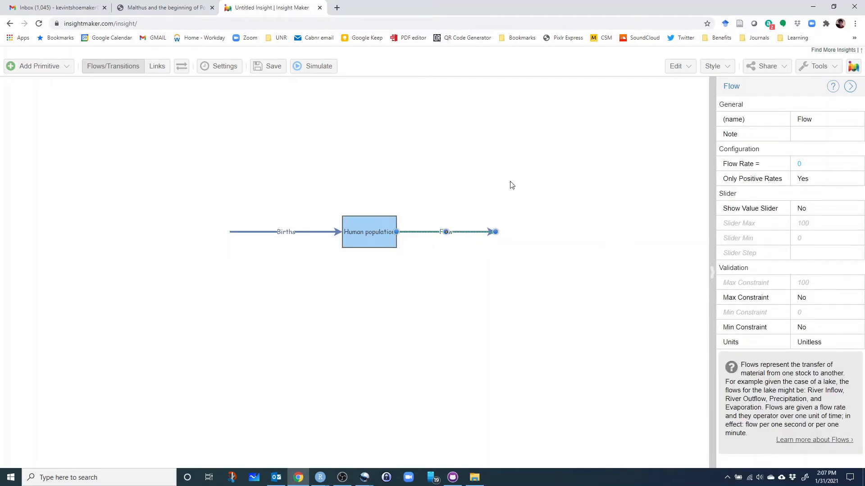
pyautogui.click(817, 118)
pyautogui.write('Deaths')
# Create a variable named "Per-capita births" above the Births flow
pyautogui.rightClick(268, 180)
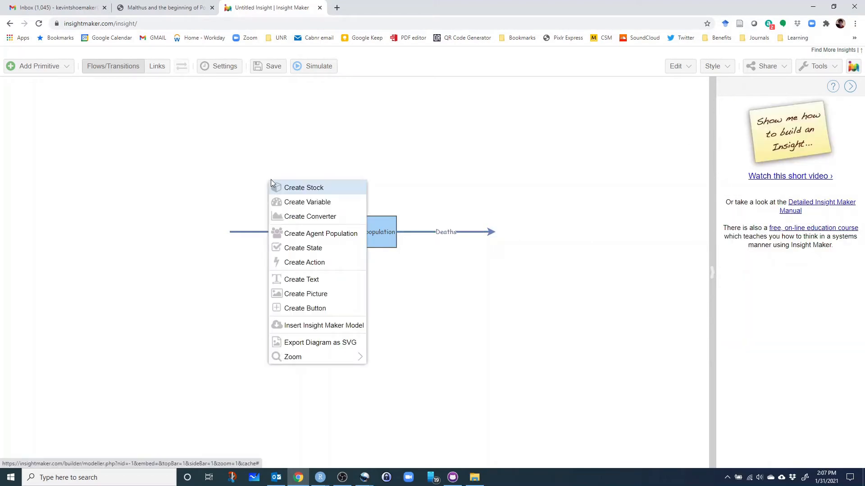
pyautogui.click(314, 203)
pyautogui.click(826, 119)
pyautogui.write('Per-capita births')
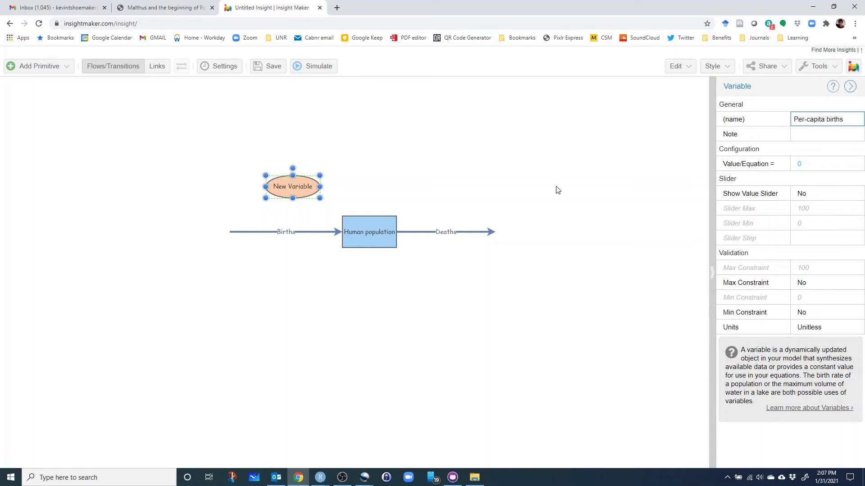
pyautogui.click(486, 192)
# Create a variable named "Per-capita deaths" above the Deaths flow
pyautogui.rightClick(429, 185)
pyautogui.click(464, 204)
pyautogui.click(795, 125)
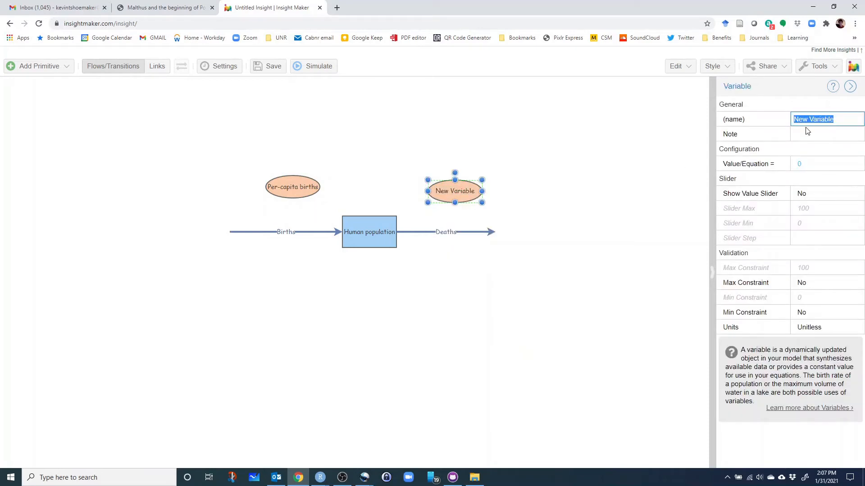
pyautogui.write('Per-capita deaths')
pyautogui.click(541, 187)
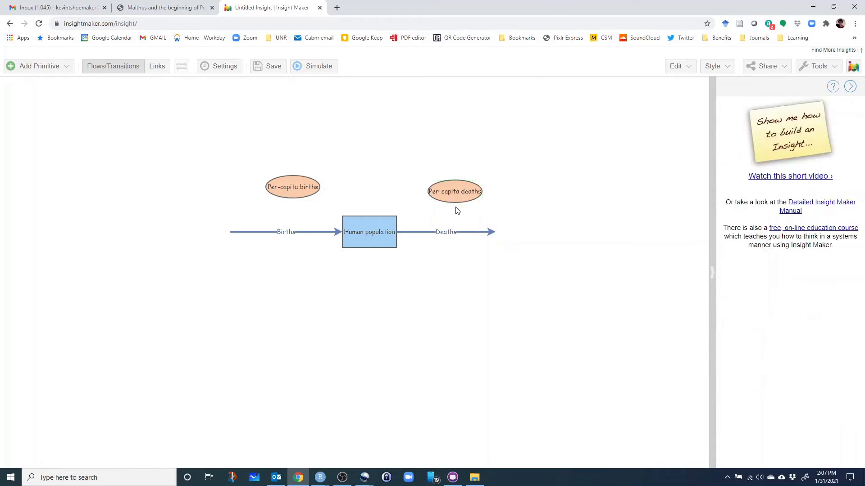
# Move the Per-capita births and Per-capita deaths variables slightly up and outward so they line up above their flows
pyautogui.click(451, 191)
pyautogui.moveTo(452, 191); pyautogui.dragTo(452, 181)
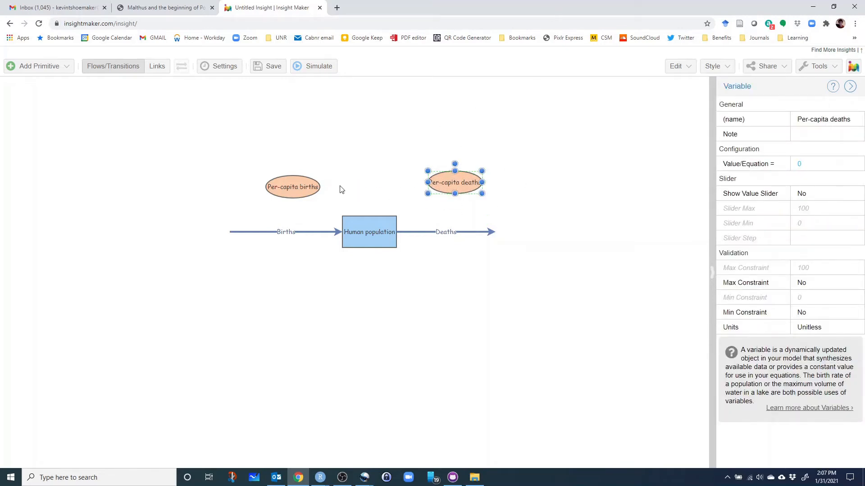
pyautogui.moveTo(292, 187); pyautogui.dragTo(275, 178)
pyautogui.moveTo(434, 187); pyautogui.dragTo(443, 183)
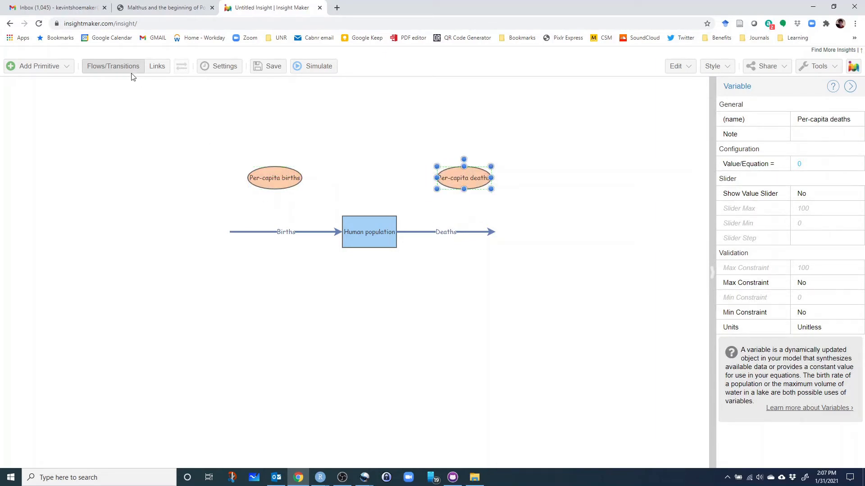
# Link Per-capita births to the Births flow and Per-capita deaths to the Deaths flow
pyautogui.click(158, 66)
pyautogui.moveTo(281, 173); pyautogui.dragTo(284, 232)
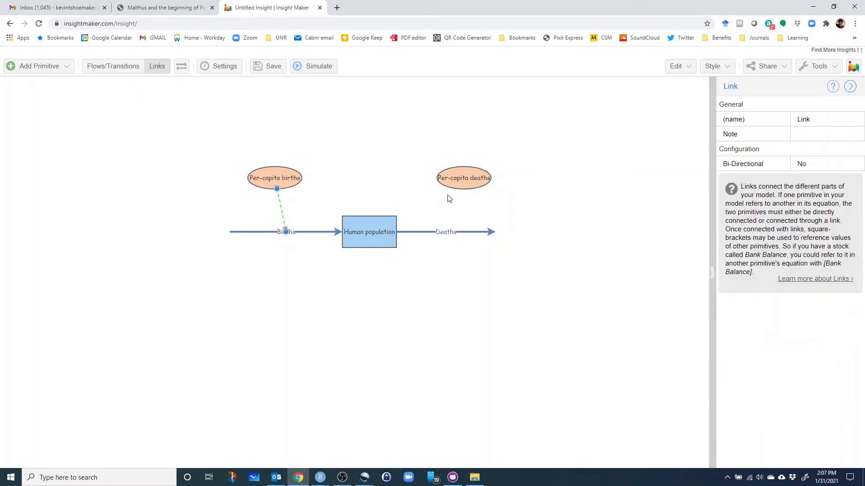
pyautogui.moveTo(464, 178); pyautogui.dragTo(446, 234)
# Set the Births flow rate equation to [Human population]*[Per-capita births]
pyautogui.doubleClick(234, 237)
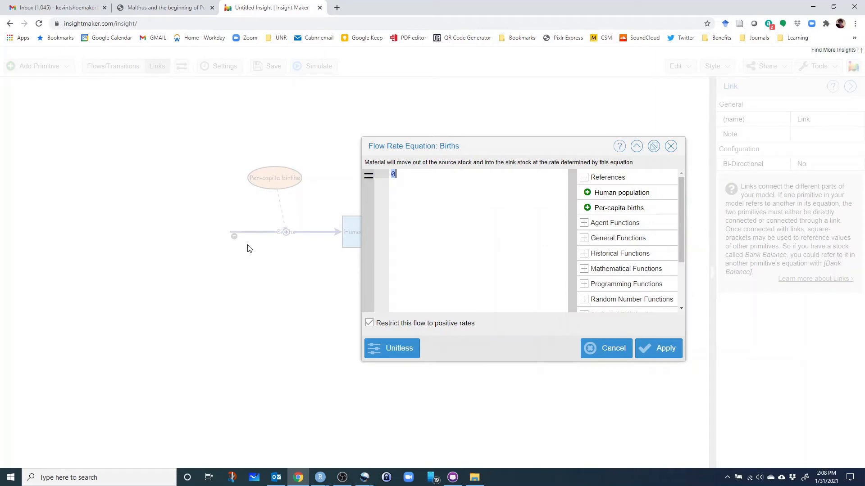
pyautogui.moveTo(471, 146); pyautogui.dragTo(505, 105)
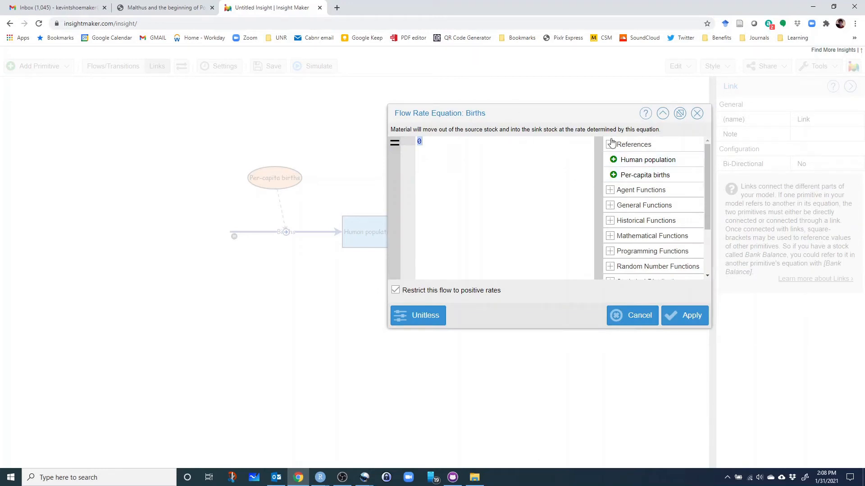
pyautogui.click(646, 161)
pyautogui.write('*')
pyautogui.click(647, 176)
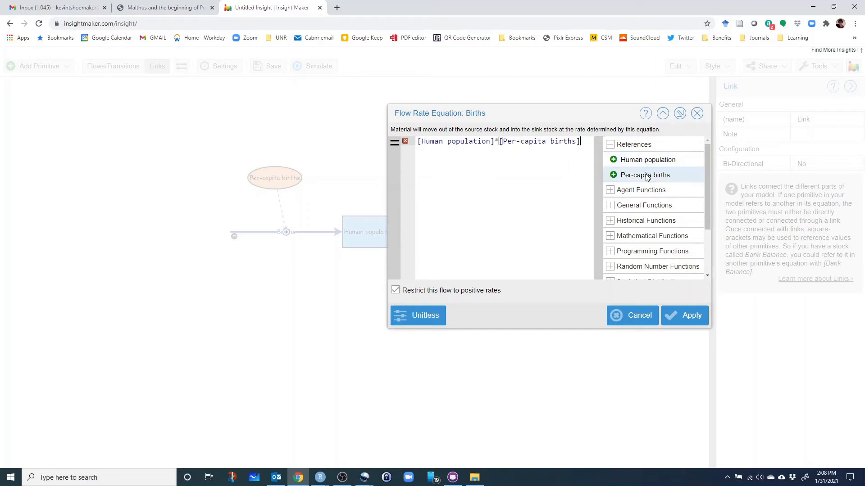
pyautogui.click(679, 318)
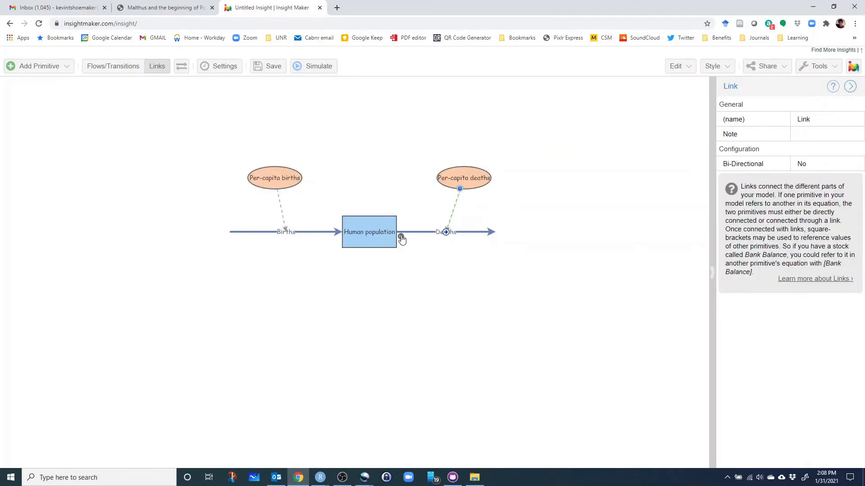
# Set the Deaths flow rate equation to [Human population]*[Per-capita deaths]
pyautogui.doubleClick(402, 240)
pyautogui.click(661, 161)
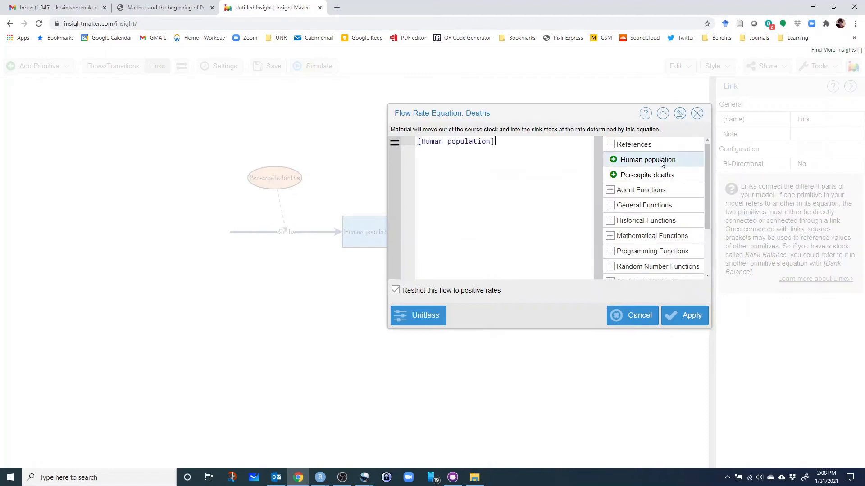
pyautogui.write('*')
pyautogui.click(648, 175)
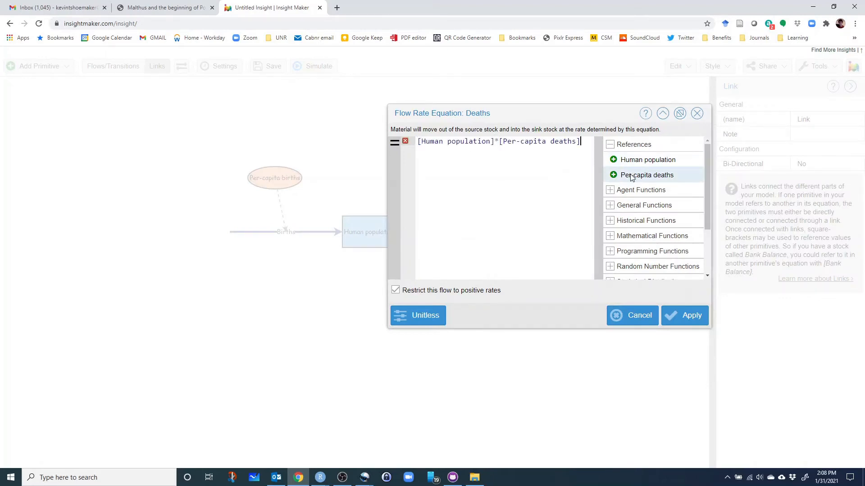
pyautogui.click(688, 314)
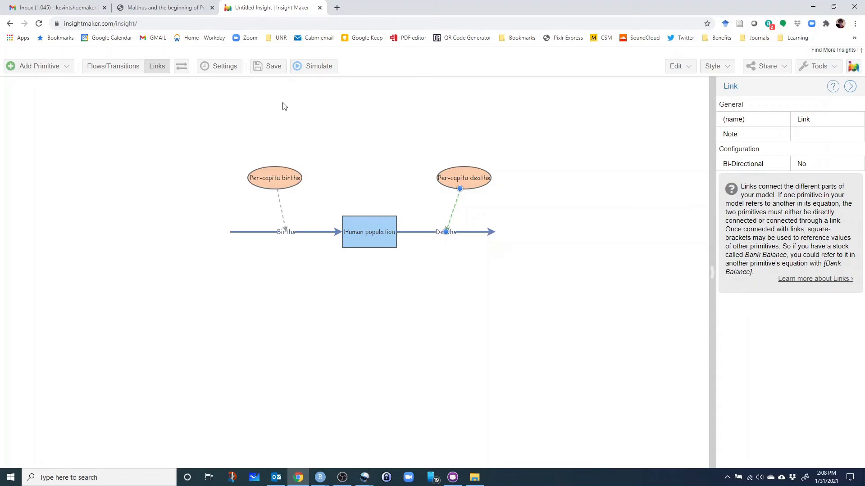
# Set the initial value of the Human population stock to 1000
pyautogui.click(387, 225)
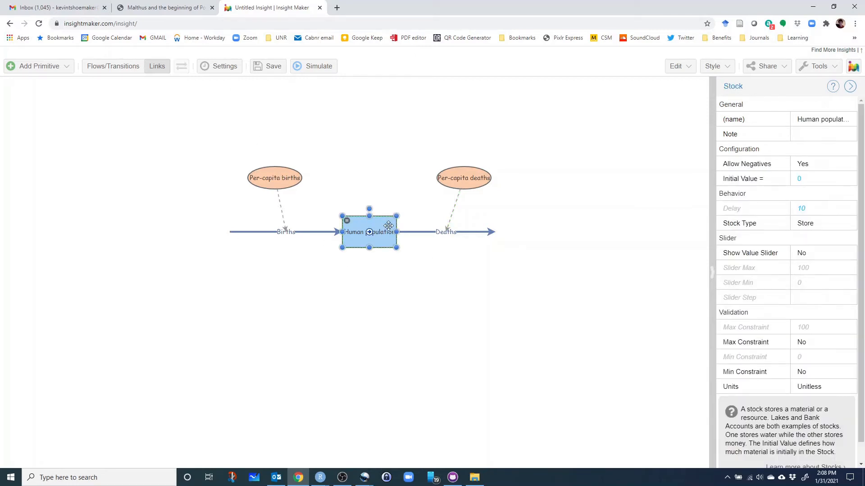
pyautogui.click(816, 184)
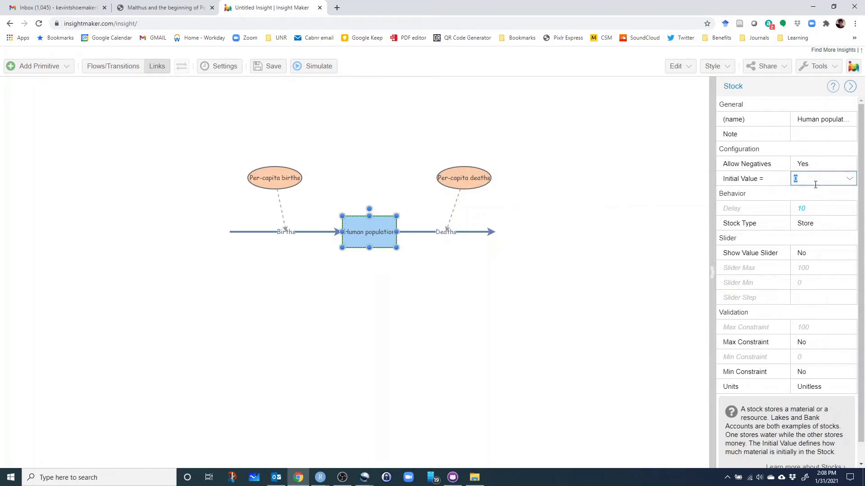
pyautogui.write('1000')
pyautogui.click(426, 293)
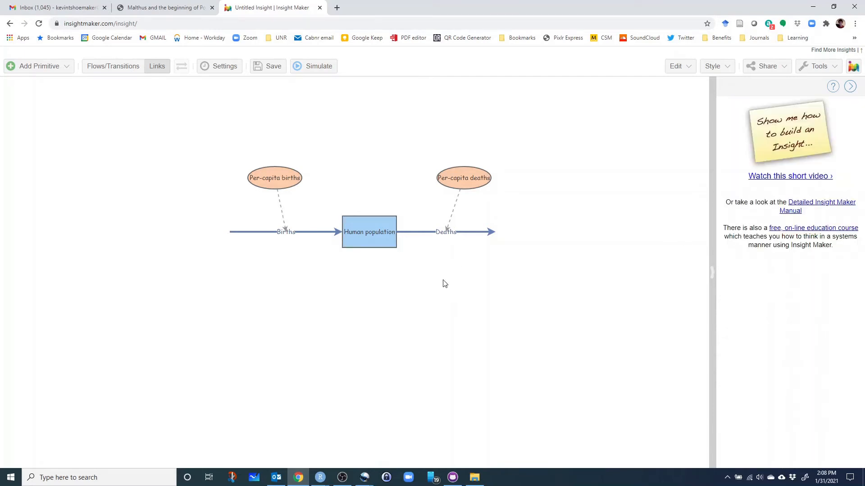
# Set the value of the Per-capita births variable to .1
pyautogui.click(292, 176)
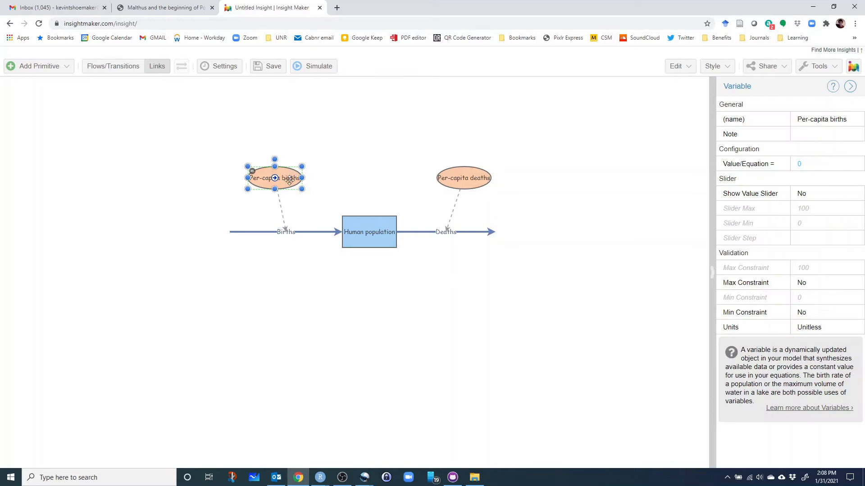
pyautogui.click(823, 165)
pyautogui.write('.1')
# Set the value of the Per-capita deaths variable to 0.01
pyautogui.click(479, 177)
pyautogui.click(806, 168)
pyautogui.write('0.01')
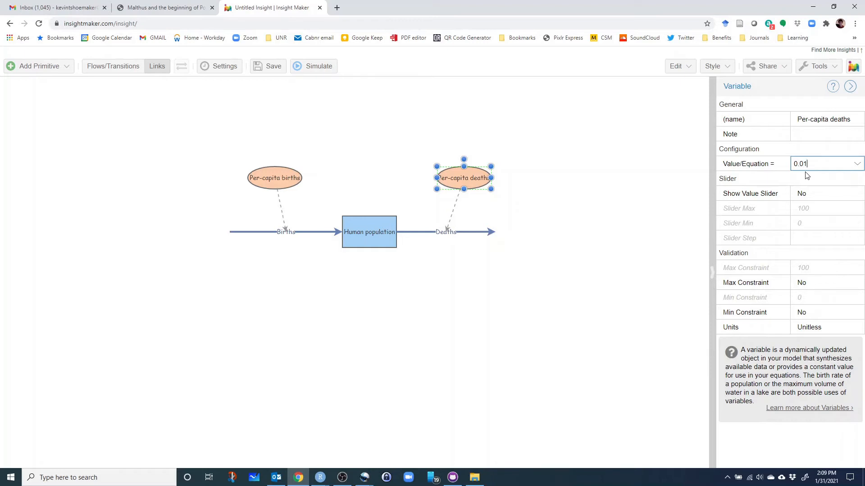
pyautogui.click(649, 188)
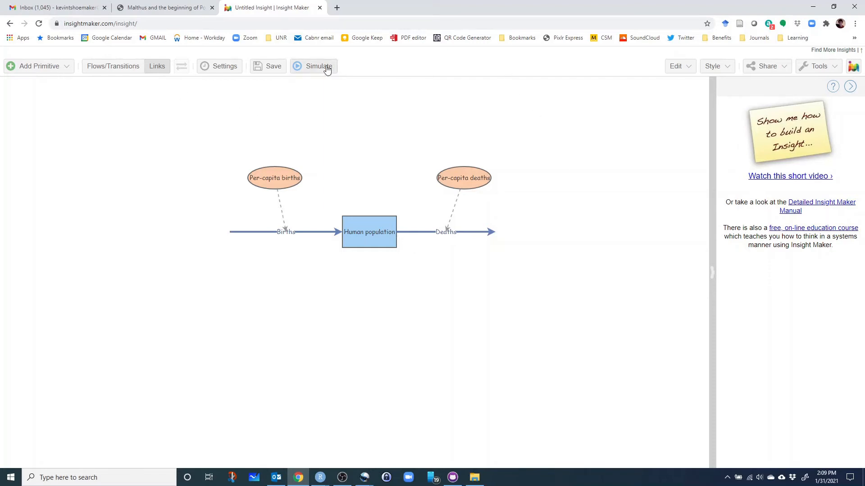
# Set the simulation length to 100 in the simulation time settings and apply it
pyautogui.click(229, 66)
pyautogui.click(457, 192)
pyautogui.press('BackSpace')
pyautogui.press('BackSpace')
pyautogui.write('100')
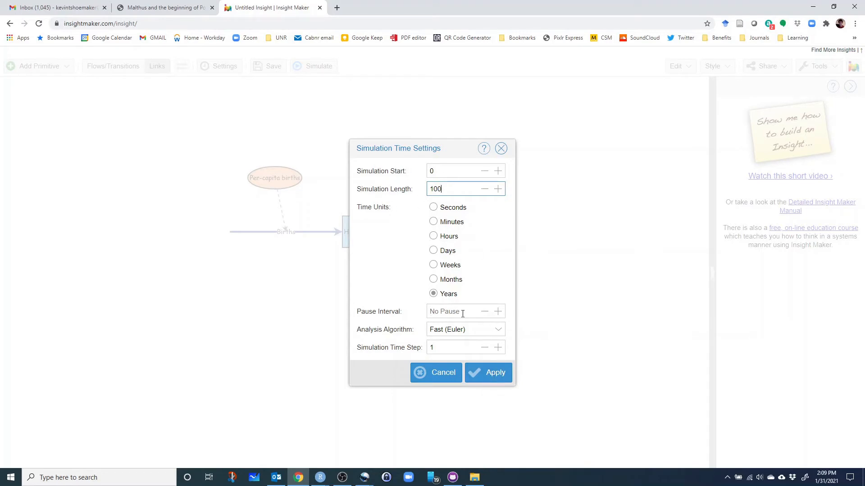
pyautogui.click(494, 380)
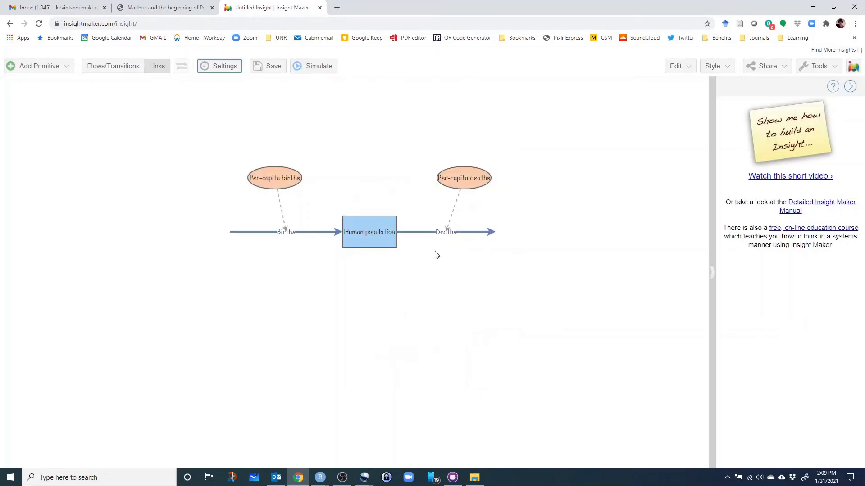
# Simulate the model and set the results playback to Full Speed
pyautogui.click(318, 71)
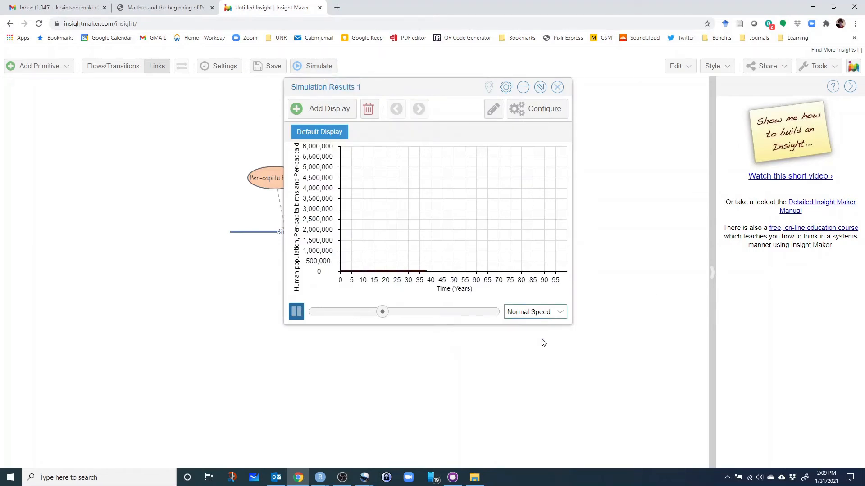
pyautogui.click(563, 314)
pyautogui.click(522, 426)
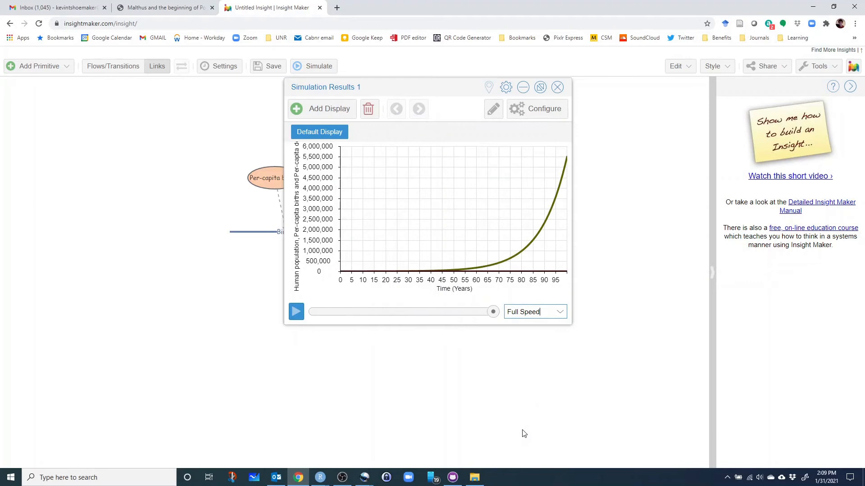
# Remove Per-capita births and Per-capita deaths from the results chart's data, apply the change, and close the simulation results
pyautogui.click(553, 112)
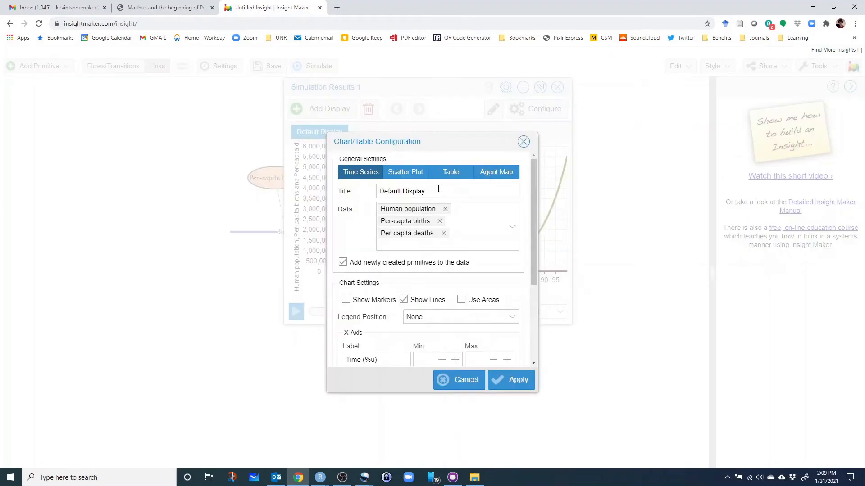
pyautogui.click(439, 221)
pyautogui.click(443, 221)
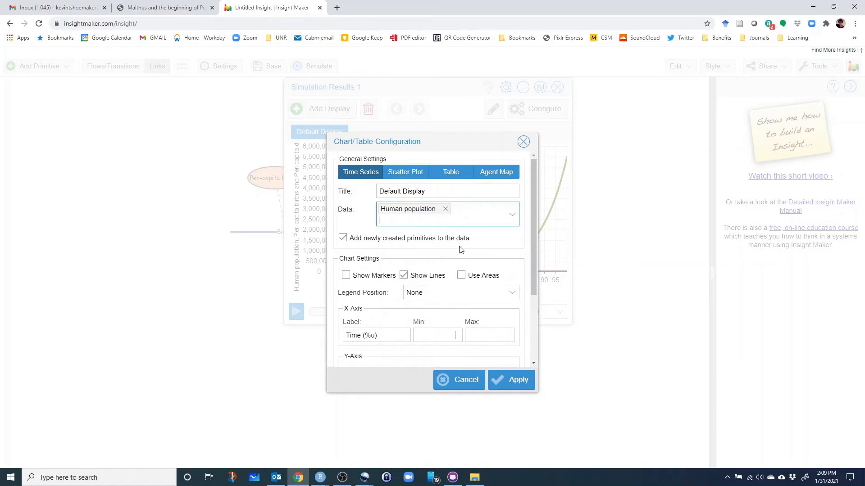
pyautogui.click(516, 386)
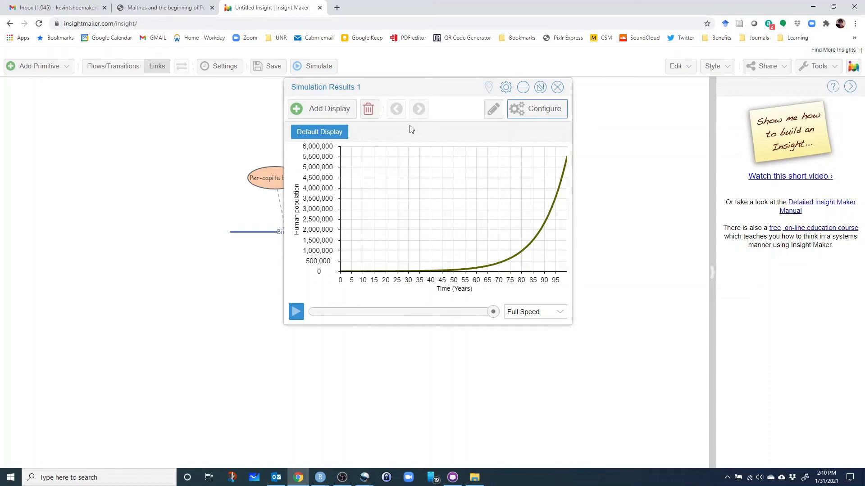
pyautogui.click(557, 87)
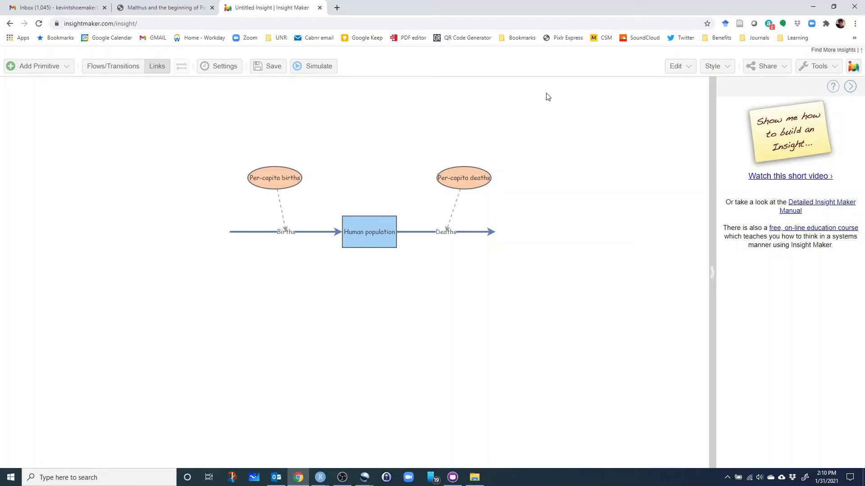
# Simulate the model to view the Human population curve, and close the simulation results
pyautogui.click(319, 70)
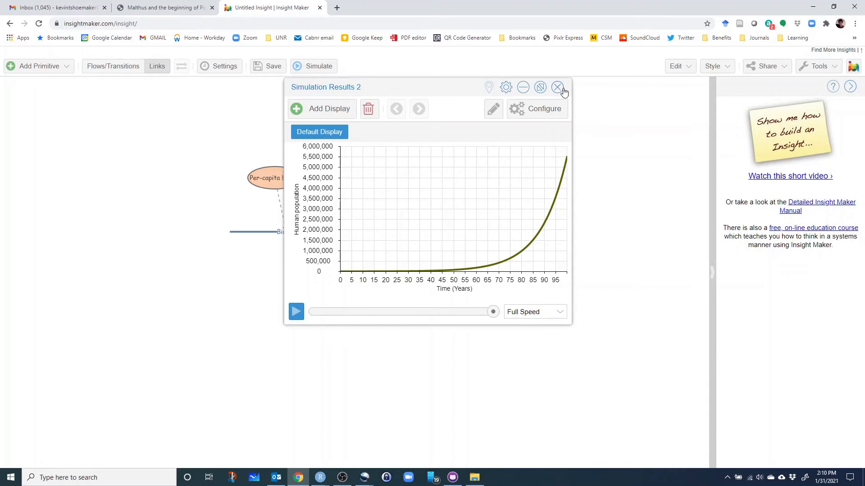
pyautogui.click(557, 87)
# Set the simulation length to 1000, simulate the model over that period, and close the results
pyautogui.click(214, 68)
pyautogui.click(449, 189)
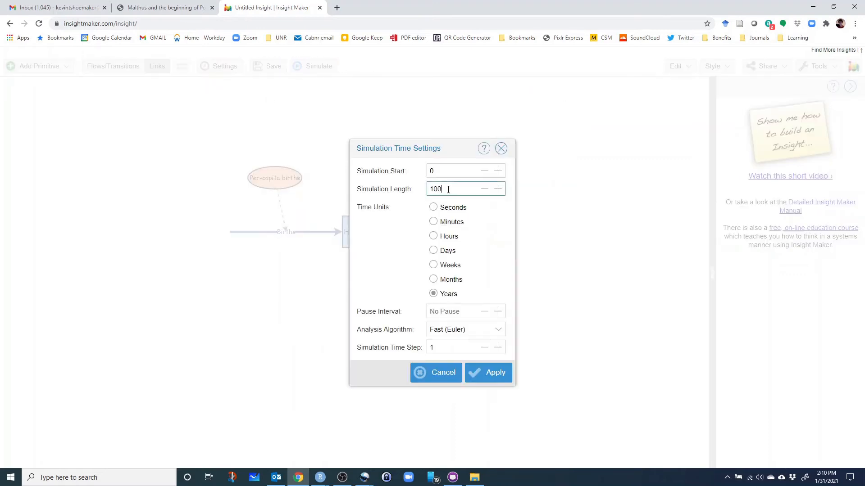
pyautogui.write('0')
pyautogui.click(493, 372)
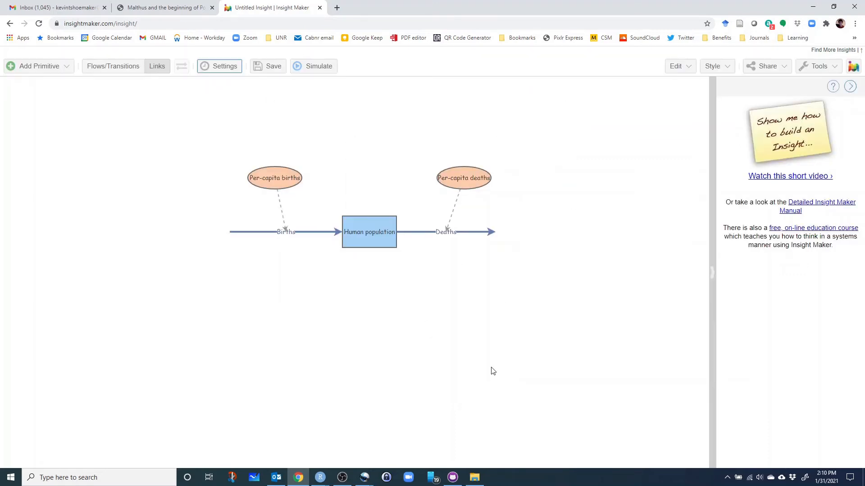
pyautogui.click(316, 69)
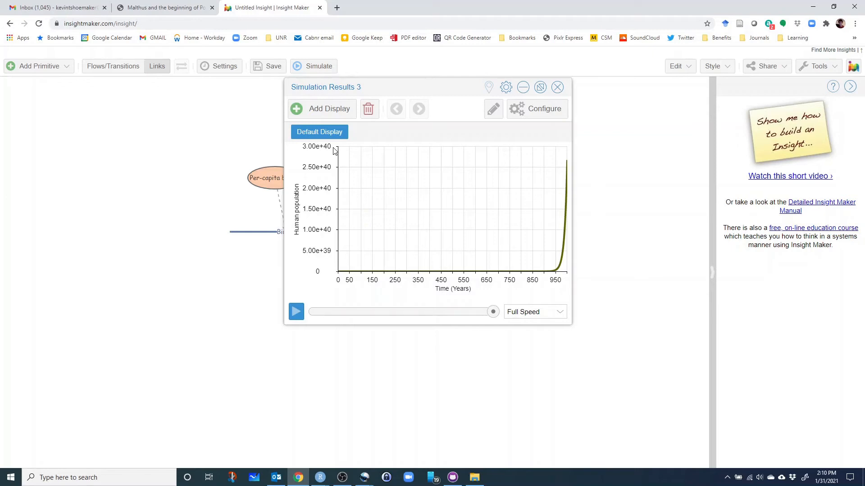
pyautogui.click(558, 88)
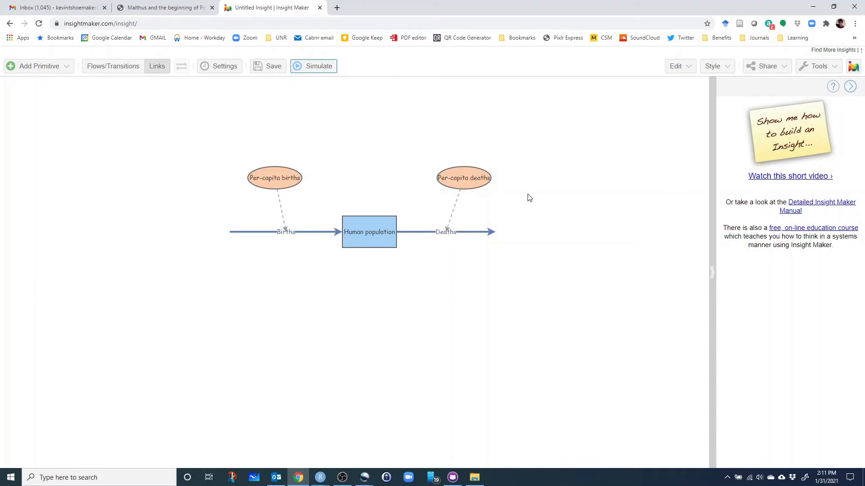
# Create a new stock beside the Per-capita deaths variable and name it Limit
pyautogui.click(462, 170)
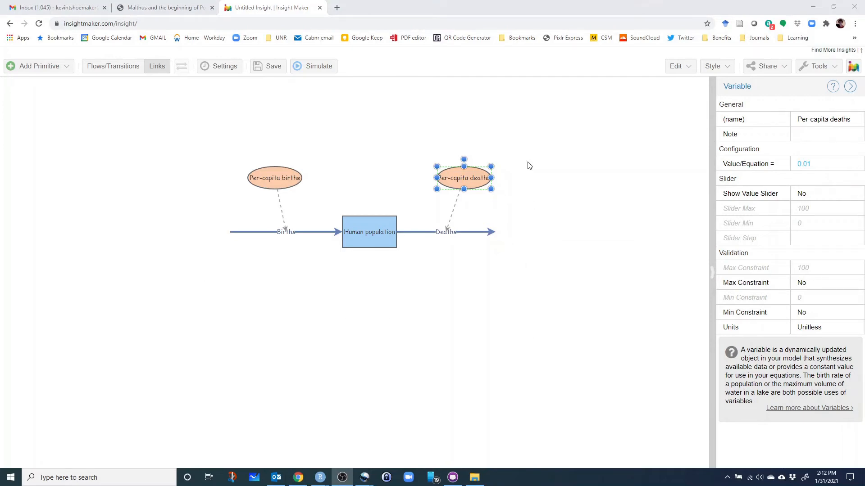
pyautogui.rightClick(563, 162)
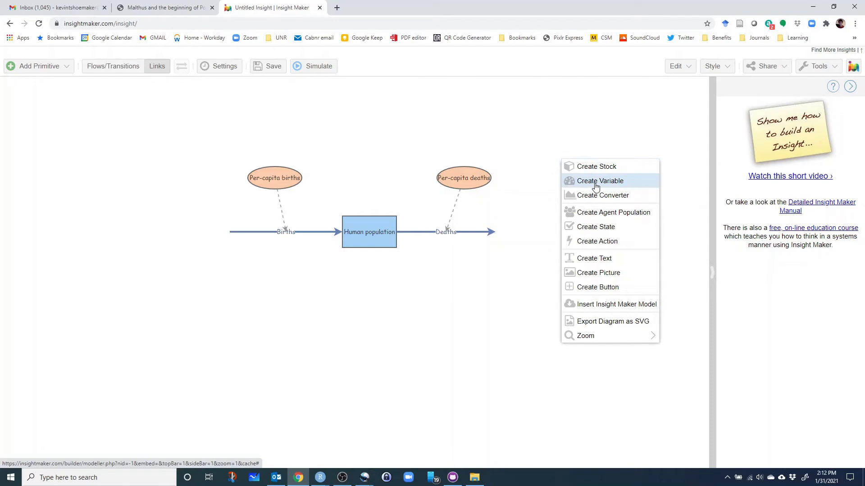
pyautogui.click(595, 167)
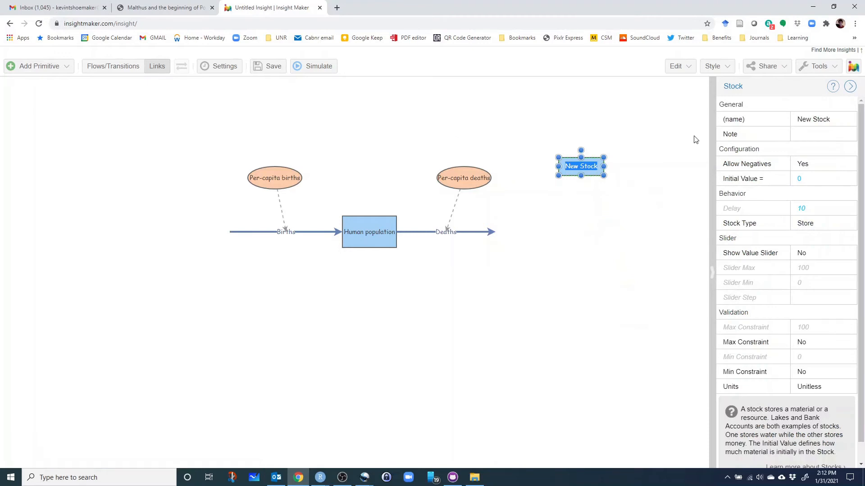
pyautogui.click(815, 120)
pyautogui.write('Limit')
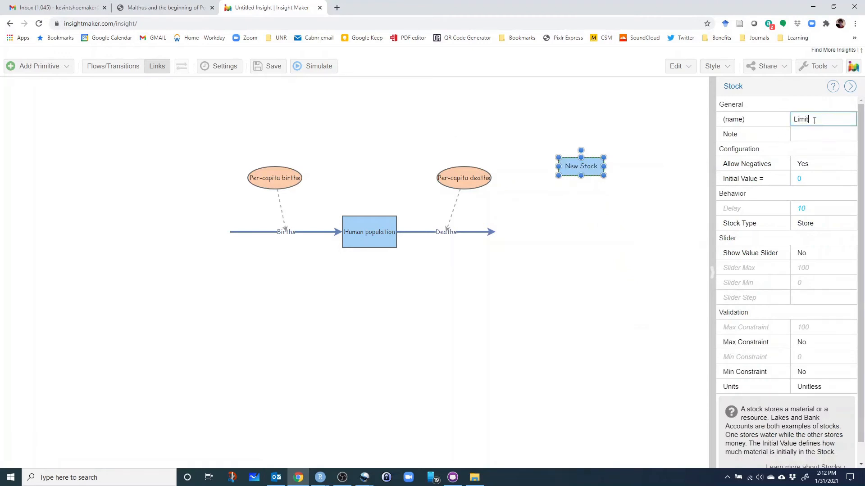
pyautogui.click(558, 236)
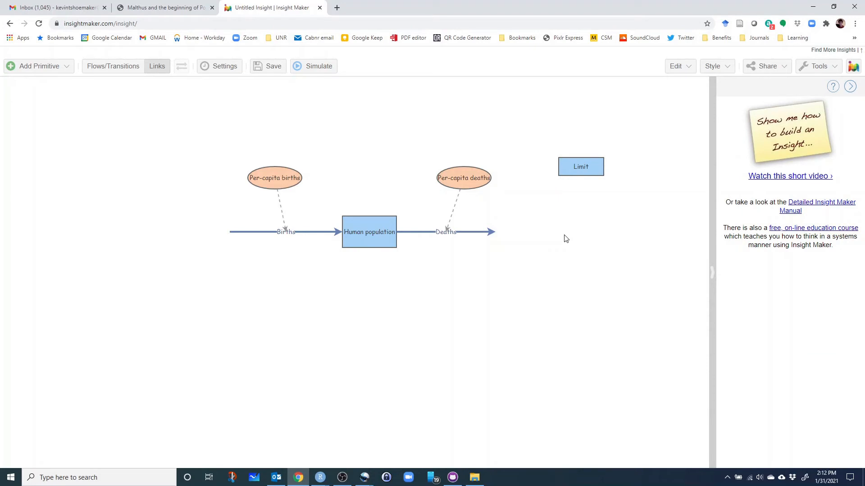
# Set the initial value of the Limit stock to 500000
pyautogui.click(580, 166)
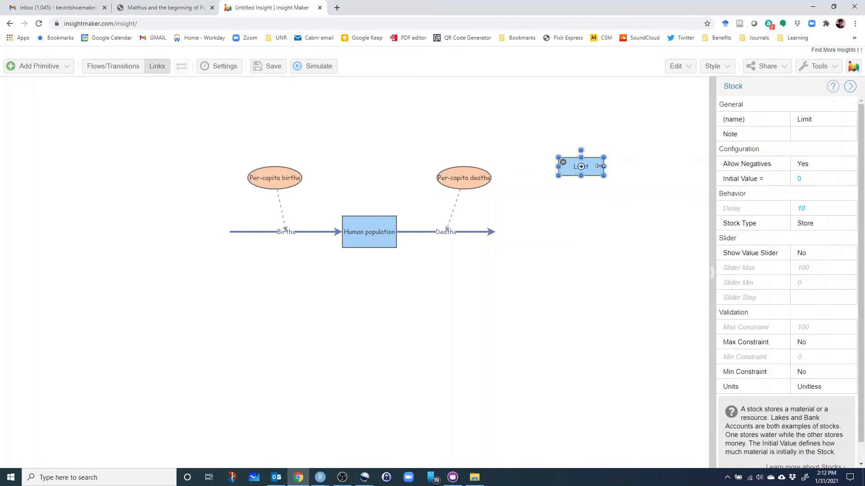
pyautogui.click(816, 181)
pyautogui.write('500000')
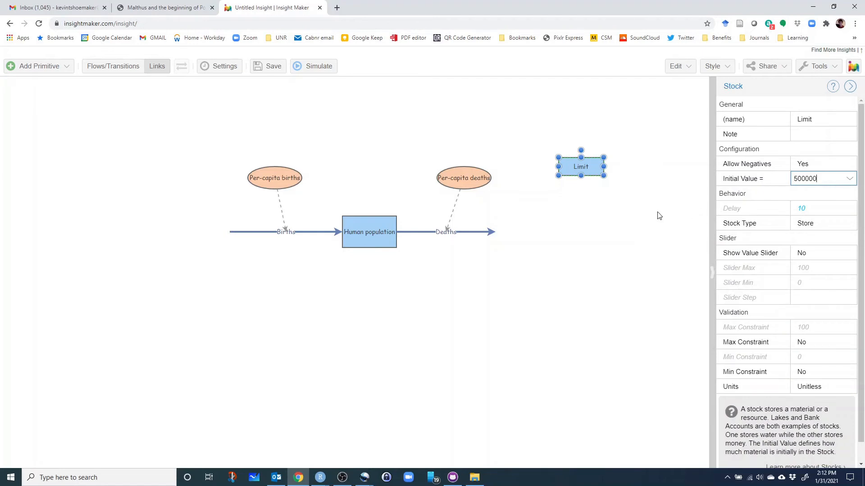
pyautogui.click(616, 217)
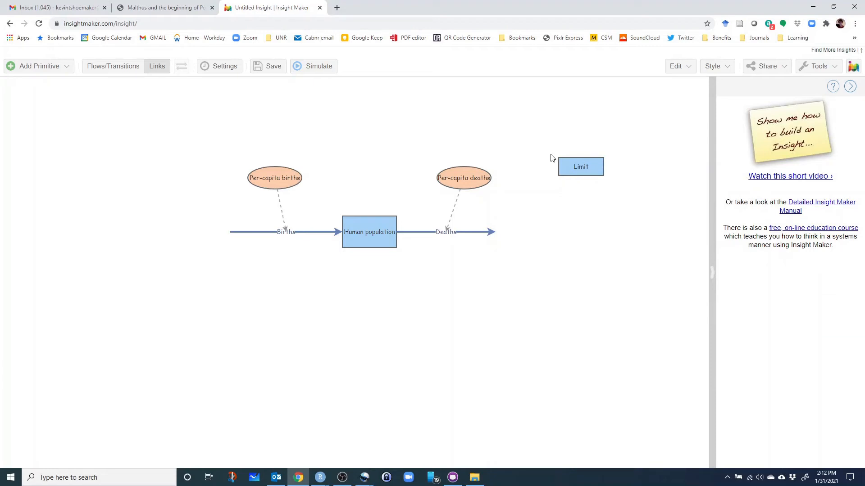
# Add links from the Limit stock and the Human population stock to the Per-capita deaths variable
pyautogui.click(156, 67)
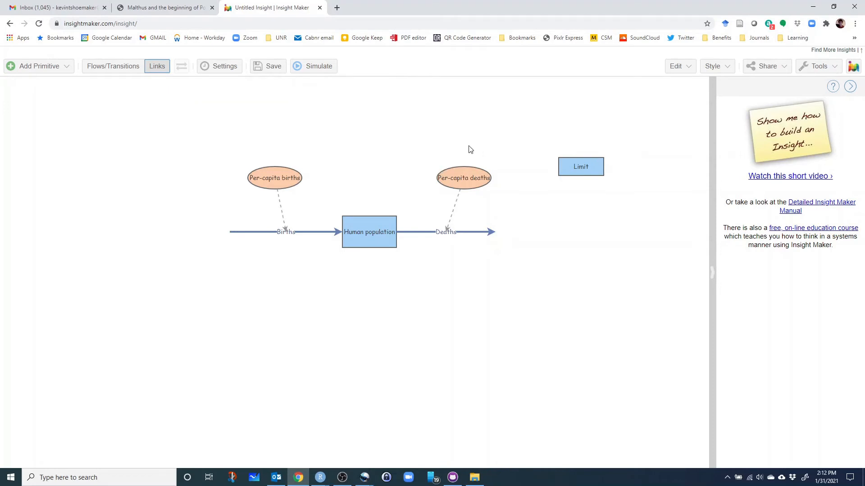
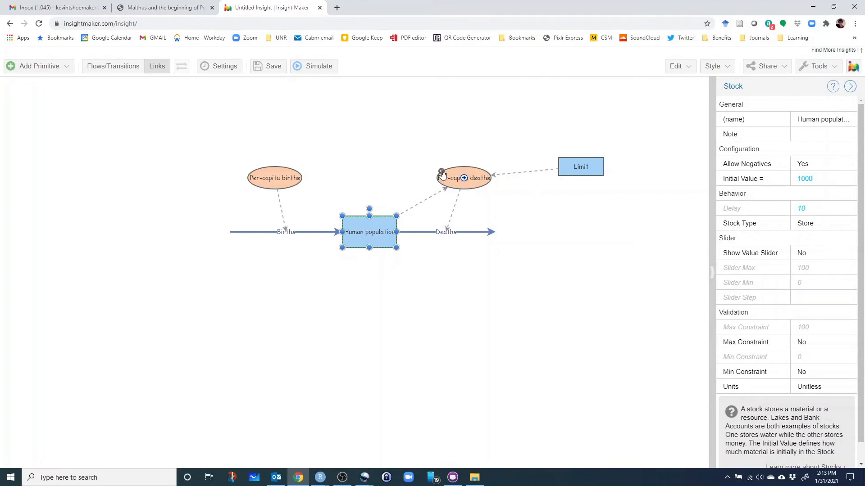
# Replace the value in the Per-capita deaths equation with the If-Then-Else programming function template
pyautogui.doubleClick(442, 174)
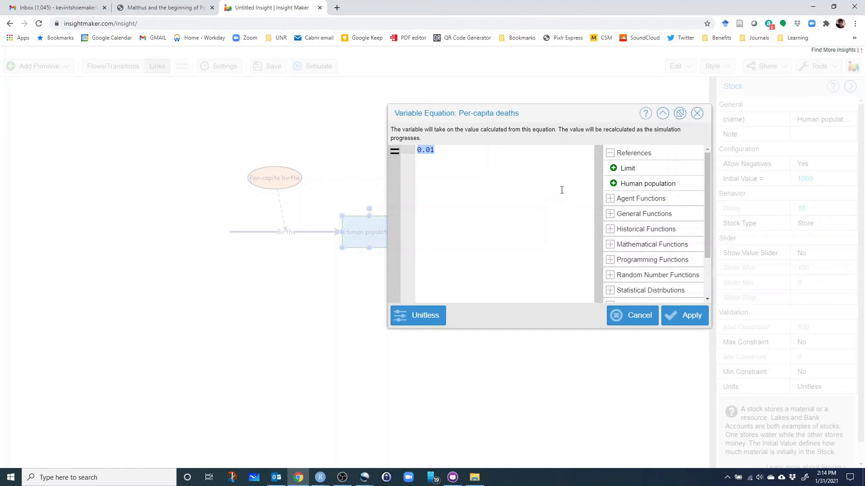
pyautogui.press('BackSpace')
pyautogui.moveTo(706, 192); pyautogui.dragTo(709, 236)
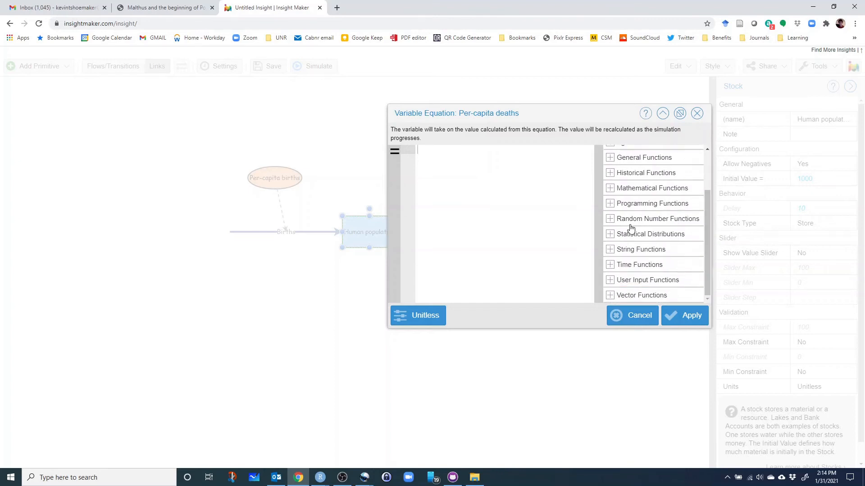
pyautogui.click(609, 203)
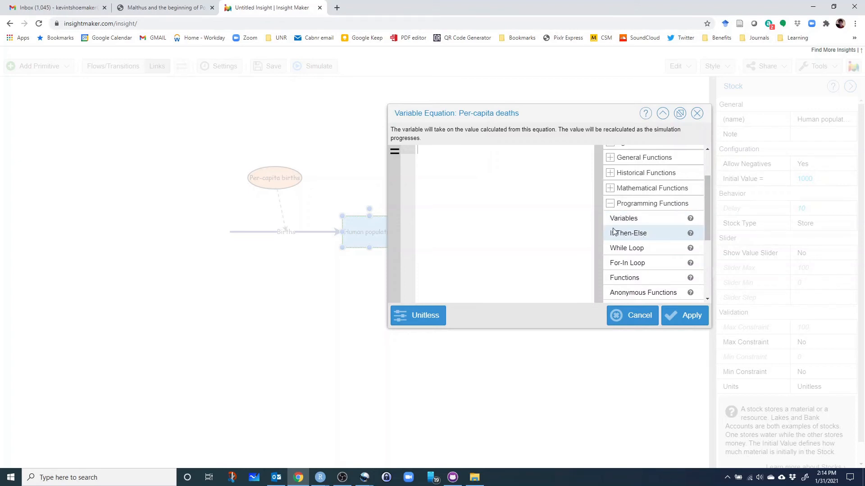
pyautogui.click(638, 237)
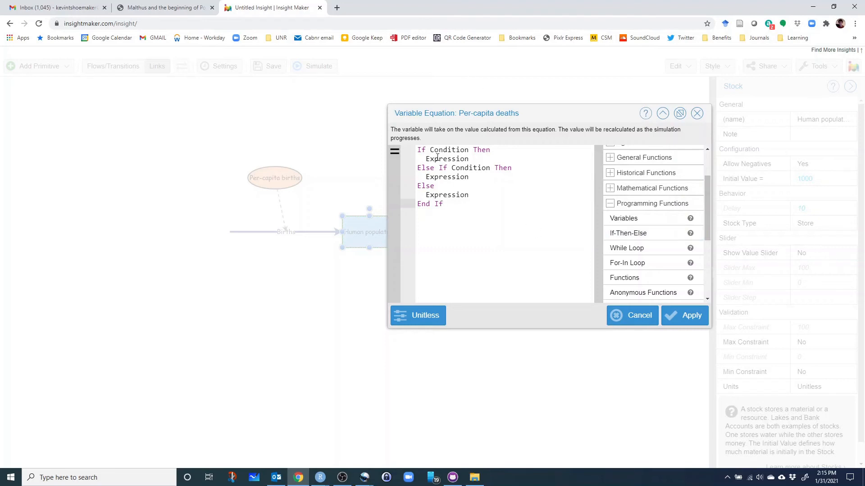
# Examine the conditions, expressions and closing line of the If-Then-Else template
pyautogui.moveTo(430, 150); pyautogui.dragTo(469, 150)
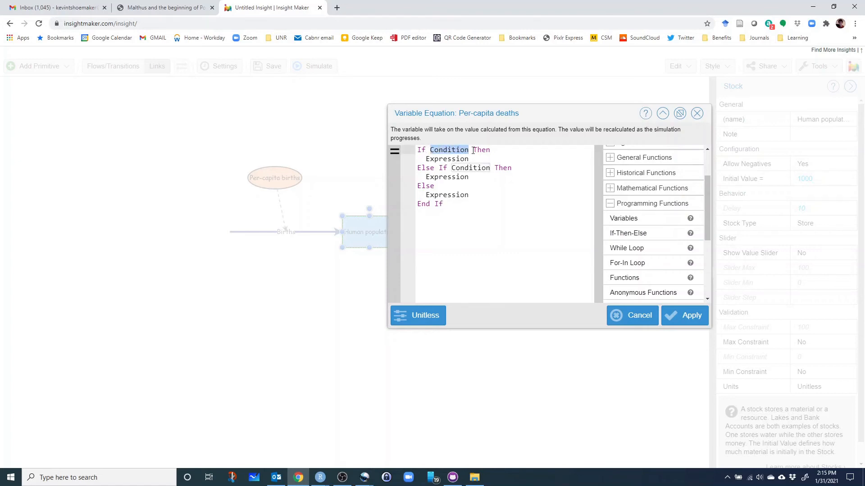
pyautogui.moveTo(426, 159); pyautogui.dragTo(491, 169)
pyautogui.click(421, 168)
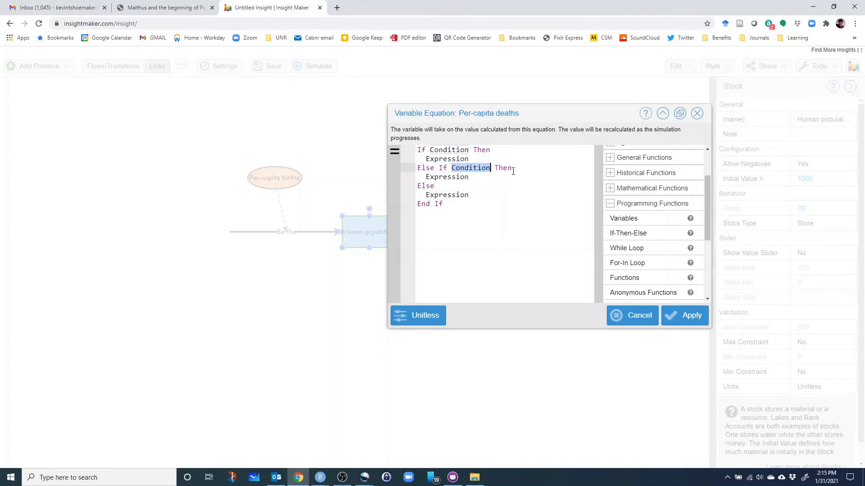
pyautogui.moveTo(426, 178)
pyautogui.mouseDown()
pyautogui.moveTo(444, 179)
pyautogui.moveTo(426, 187)
pyautogui.mouseUp()
pyautogui.click(425, 187)
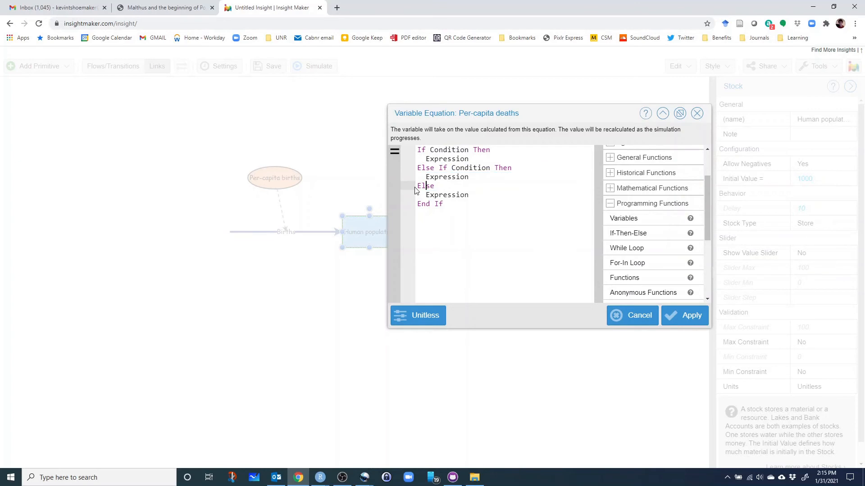
pyautogui.click(430, 150)
pyautogui.moveTo(426, 195)
pyautogui.mouseDown()
pyautogui.moveTo(469, 194)
pyautogui.moveTo(417, 208)
pyautogui.mouseUp()
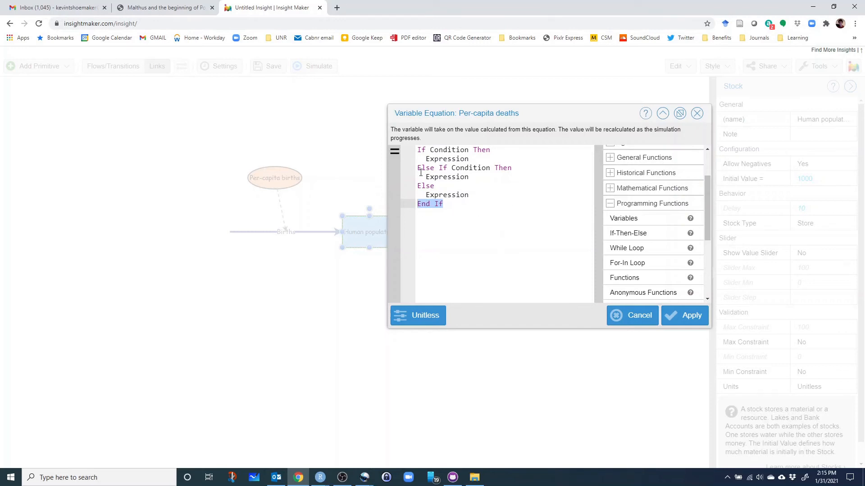
# Remove the Else If condition and its expression from the Per-capita deaths equation
pyautogui.moveTo(417, 170); pyautogui.dragTo(475, 177)
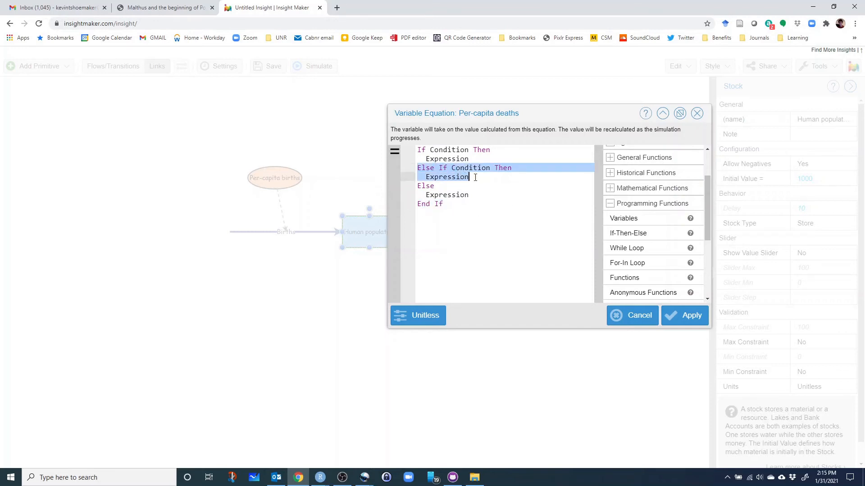
pyautogui.press('BackSpace')
pyautogui.press('BackSpace')
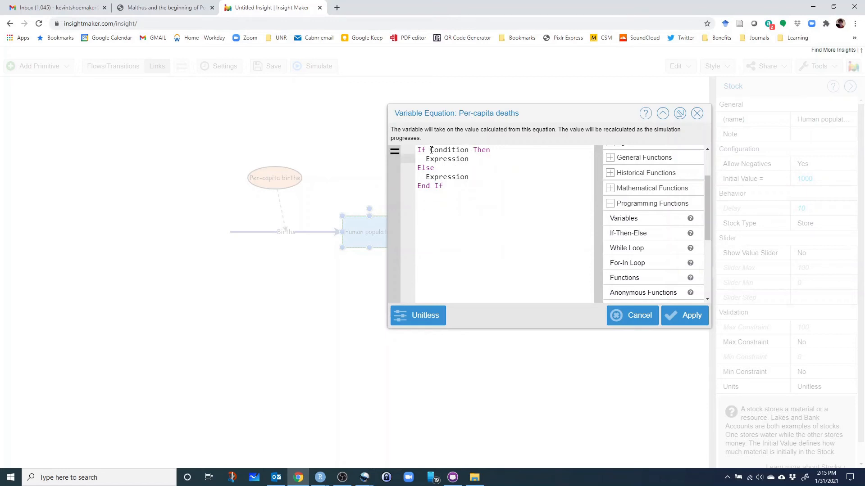
# Replace the If condition placeholder with the comparison [Human population]>[Limit], using the linked references
pyautogui.moveTo(430, 150); pyautogui.dragTo(469, 159)
pyautogui.moveTo(425, 177); pyautogui.dragTo(471, 177)
pyautogui.click(506, 196)
pyautogui.moveTo(432, 150); pyautogui.dragTo(470, 150)
pyautogui.moveTo(704, 193); pyautogui.dragTo(705, 167)
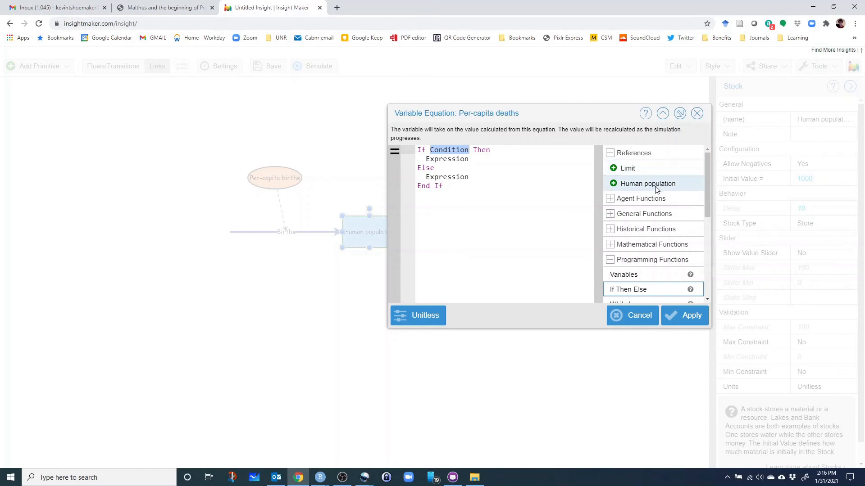
pyautogui.click(438, 158)
pyautogui.moveTo(430, 151); pyautogui.dragTo(470, 150)
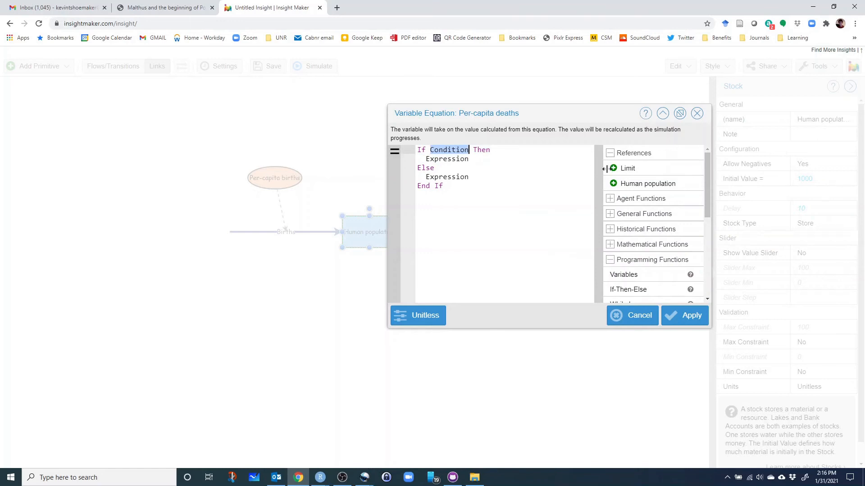
pyautogui.press('BackSpace')
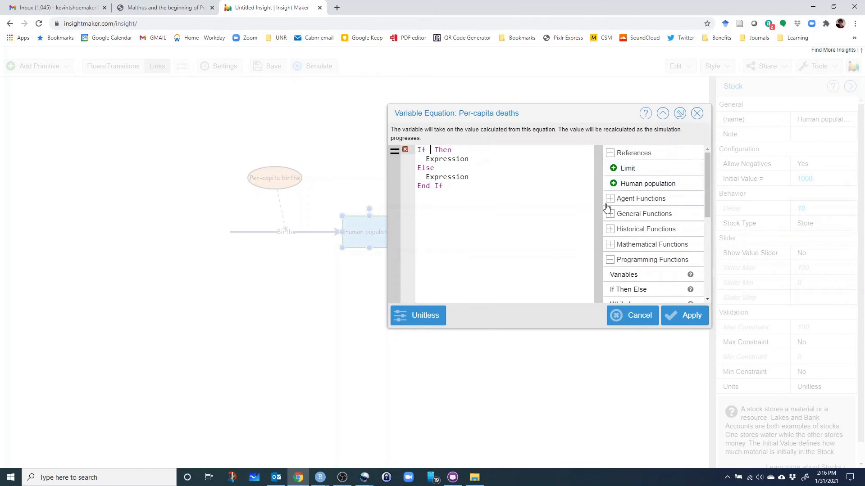
pyautogui.click(646, 186)
pyautogui.write('>')
pyautogui.click(627, 168)
# Review the If condition that compares Human population with Limit
pyautogui.click(508, 149)
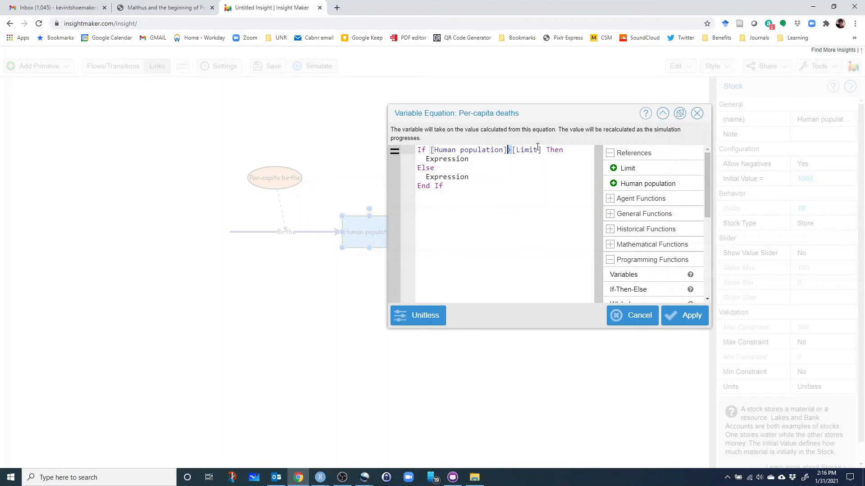
pyautogui.press('Down')
pyautogui.click(431, 149)
pyautogui.moveTo(431, 149); pyautogui.dragTo(543, 151)
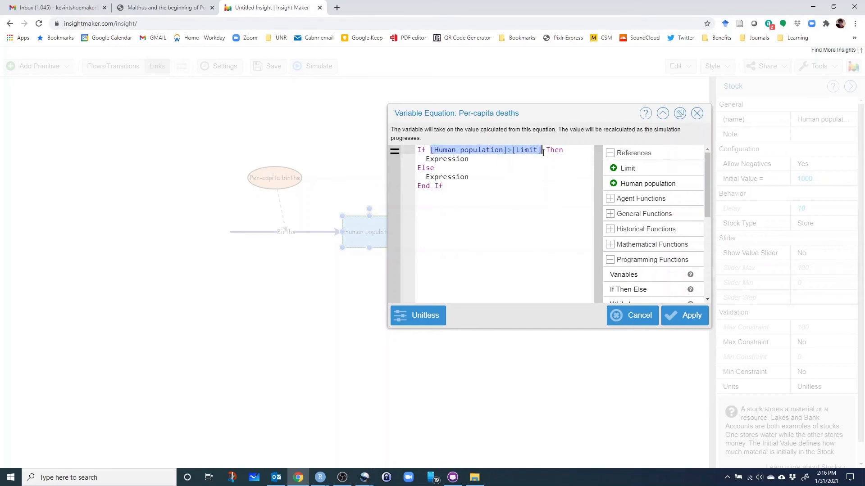
pyautogui.click(439, 158)
pyautogui.click(508, 150)
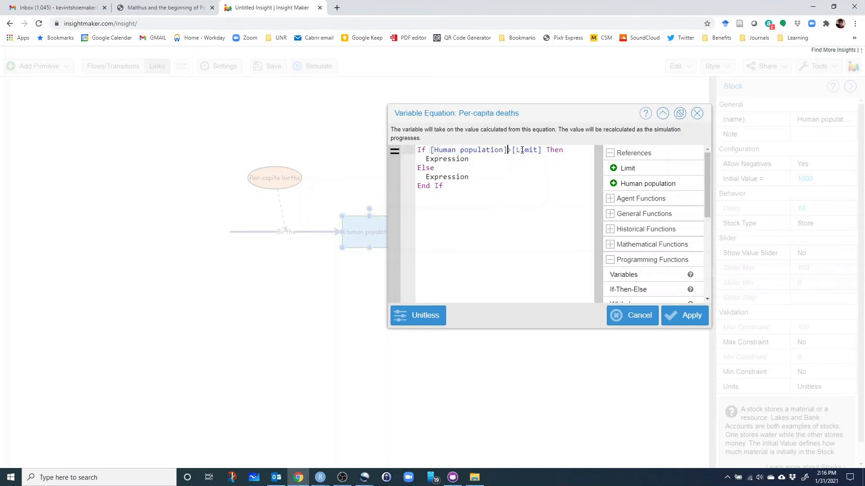
pyautogui.moveTo(513, 150); pyautogui.dragTo(542, 150)
# Set the Then expression of the Per-capita deaths equation to 0.99 and the Else expression to 0.01
pyautogui.doubleClick(427, 158)
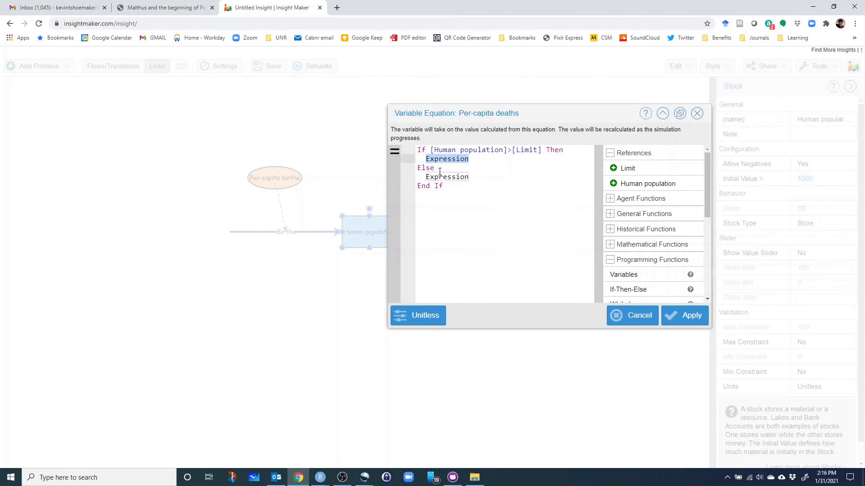
pyautogui.write('0.')
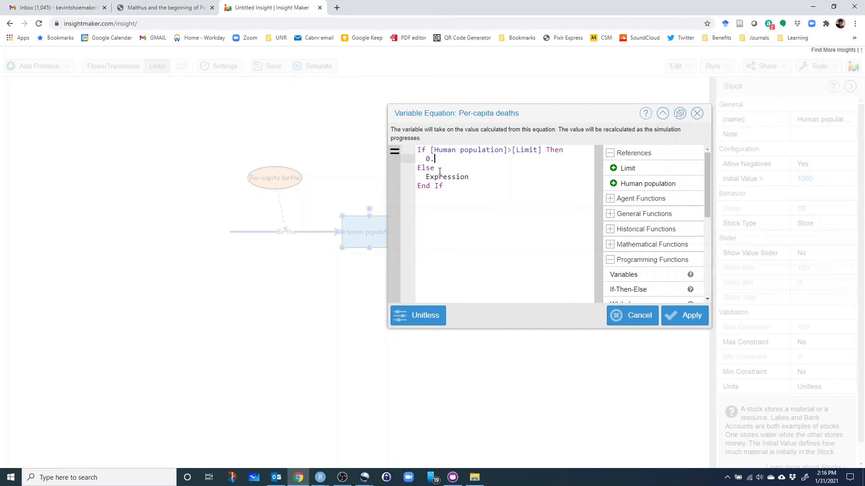
pyautogui.write('99')
pyautogui.moveTo(425, 177); pyautogui.dragTo(468, 178)
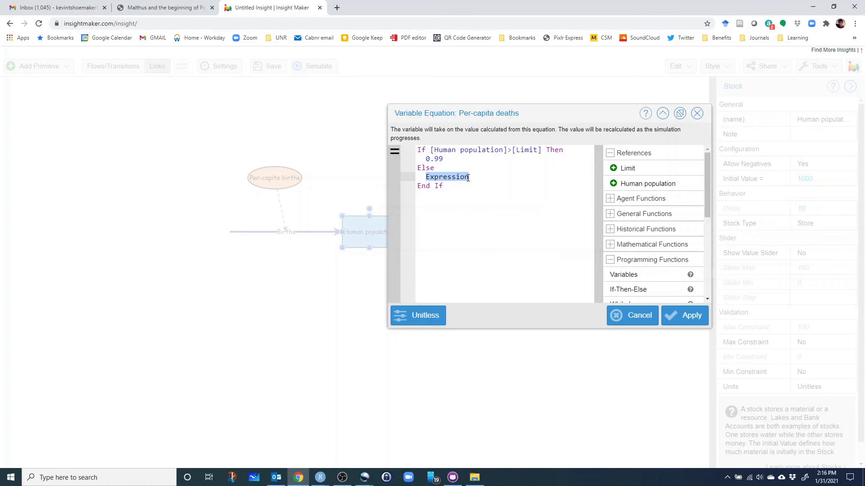
pyautogui.write('0/.')
pyautogui.press('BackSpace')
pyautogui.press('BackSpace')
pyautogui.write('.01')
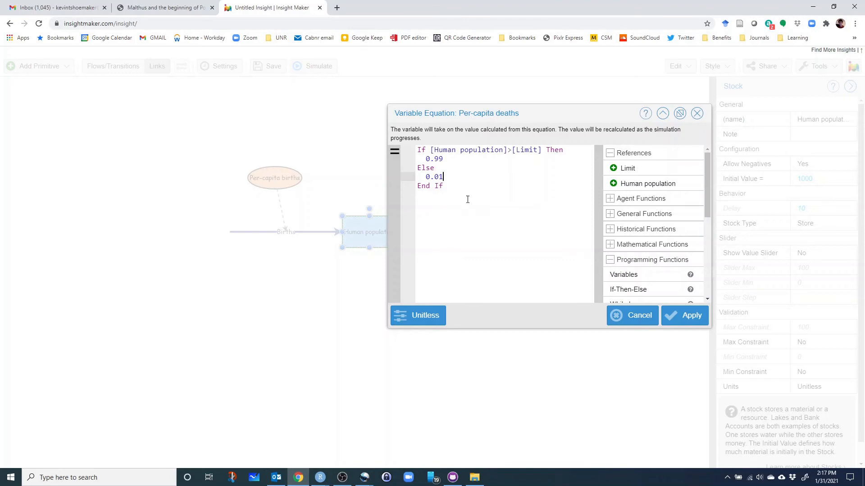
# Review the condition, Then value and Else value of the Per-capita deaths equation, and apply the equation
pyautogui.moveTo(542, 113); pyautogui.dragTo(540, 106)
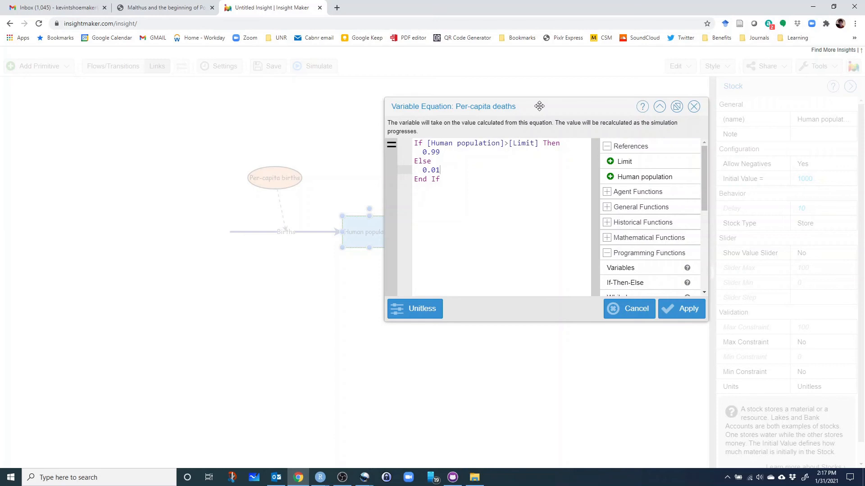
pyautogui.moveTo(531, 105); pyautogui.dragTo(495, 93)
pyautogui.moveTo(391, 130); pyautogui.dragTo(469, 130)
pyautogui.click(476, 131)
pyautogui.click(520, 131)
pyautogui.moveTo(409, 140); pyautogui.dragTo(378, 140)
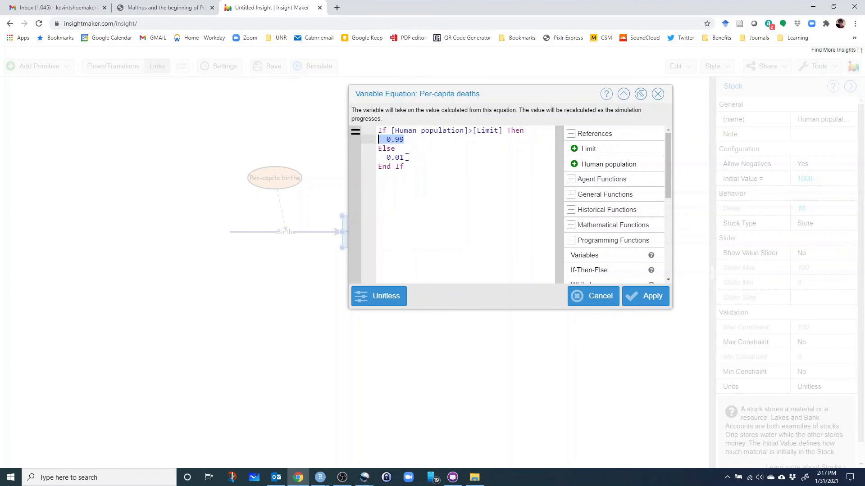
pyautogui.moveTo(386, 158); pyautogui.dragTo(414, 157)
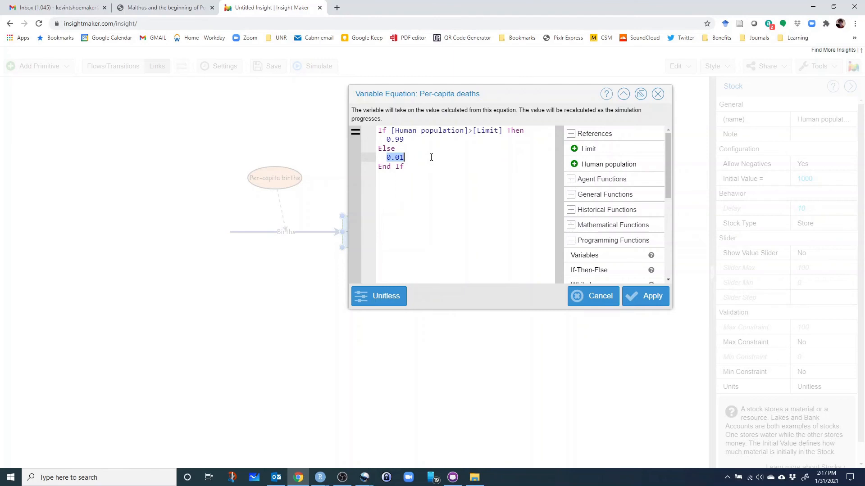
pyautogui.click(650, 299)
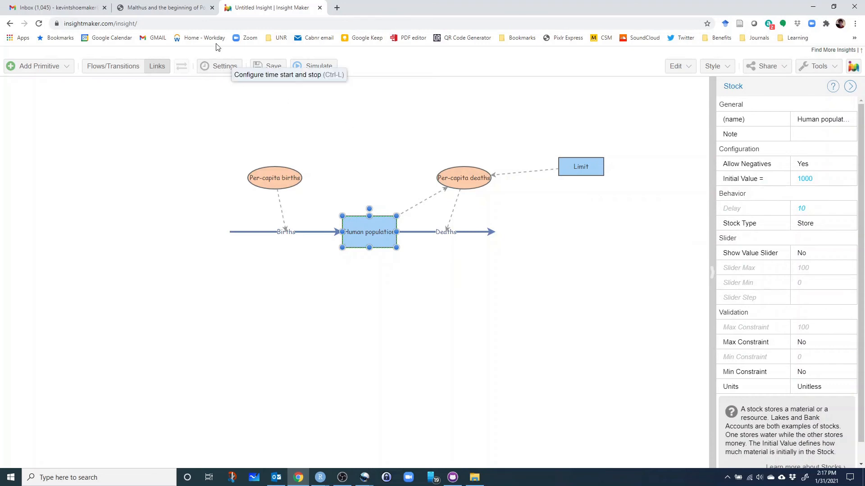
# Set the simulation length to 200 years and run the simulation to examine Human population against Limit, closing the results when done
pyautogui.click(214, 74)
pyautogui.click(440, 189)
pyautogui.moveTo(446, 189); pyautogui.dragTo(430, 189)
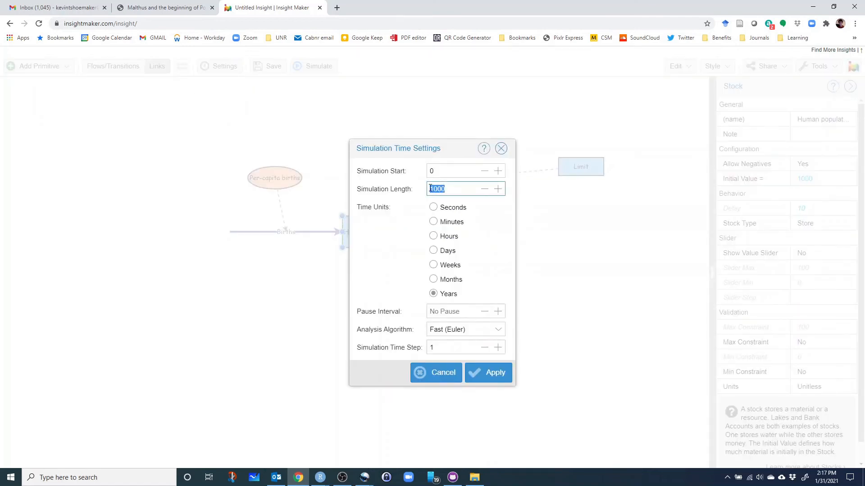
pyautogui.write('200')
pyautogui.click(492, 374)
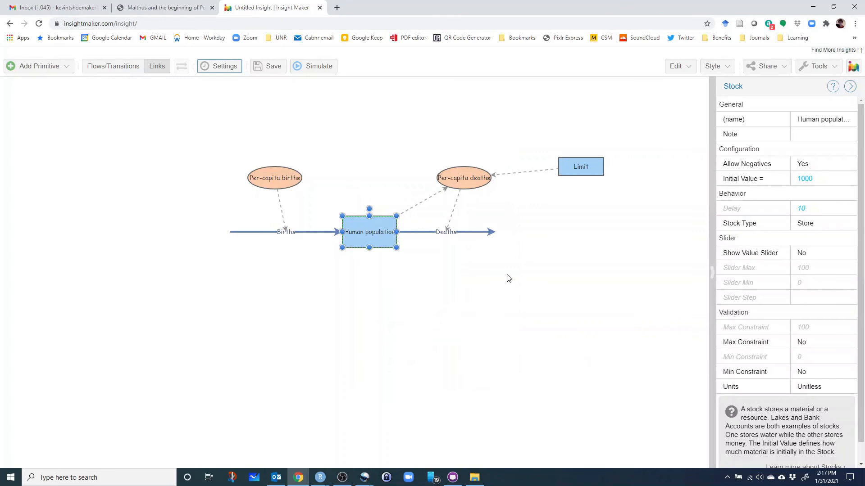
pyautogui.click(314, 68)
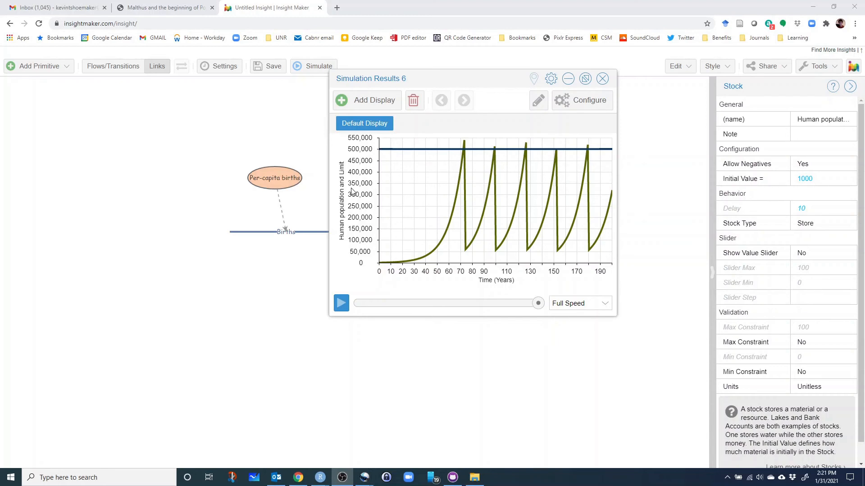
pyautogui.click(603, 79)
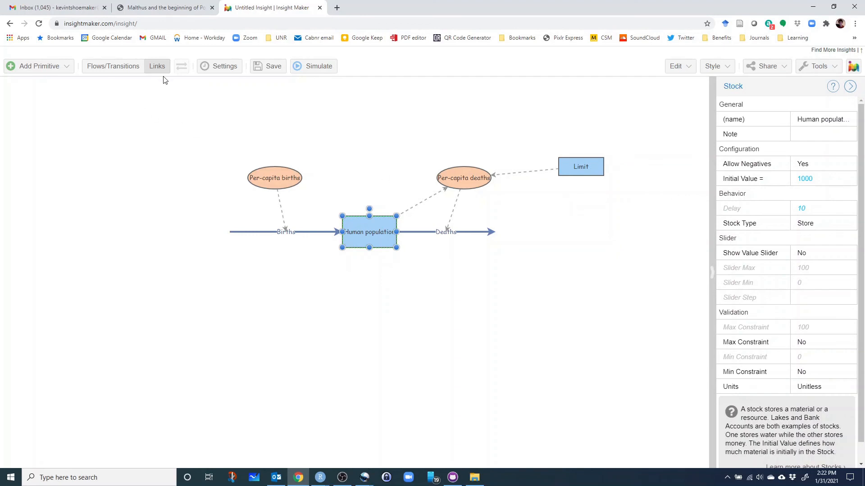
# Add a flow above the Limit stock, reverse it so it runs into Limit, and set its flow rate to 500
pyautogui.click(123, 67)
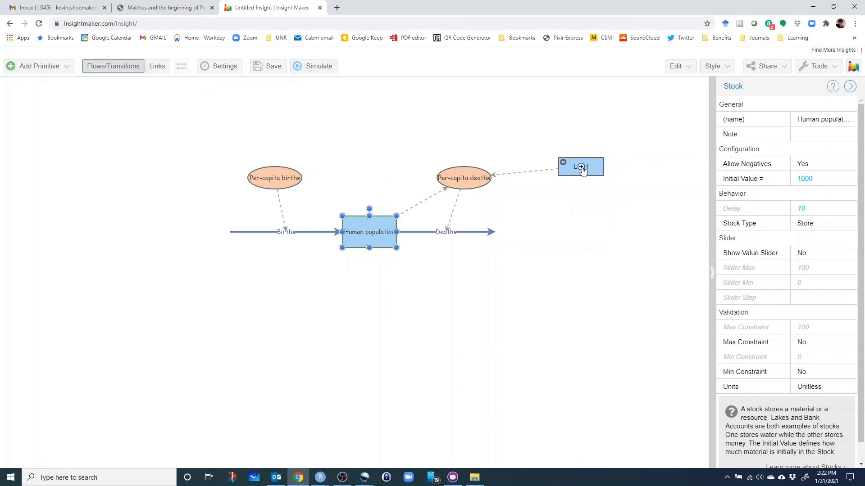
pyautogui.moveTo(582, 168); pyautogui.dragTo(581, 114)
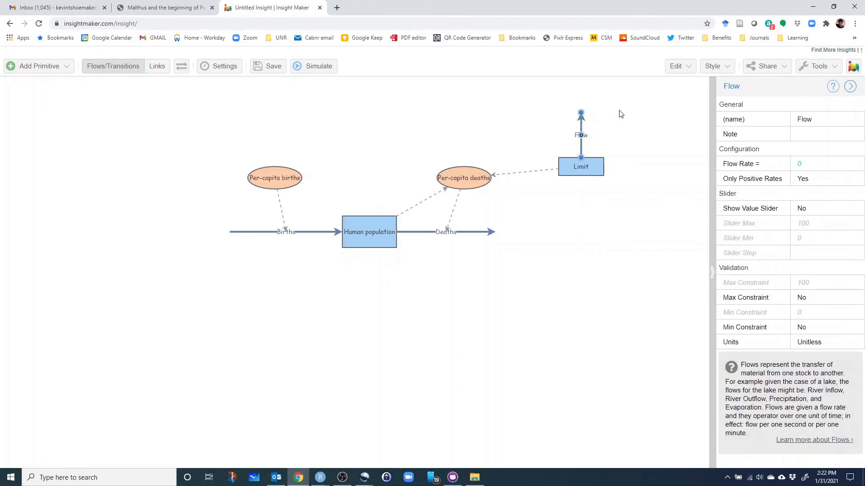
pyautogui.click(177, 74)
pyautogui.click(809, 165)
pyautogui.write('500')
pyautogui.click(640, 167)
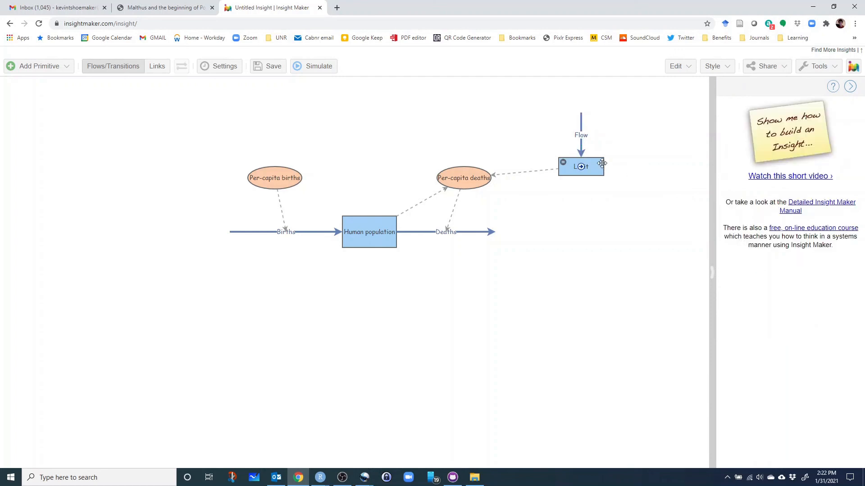